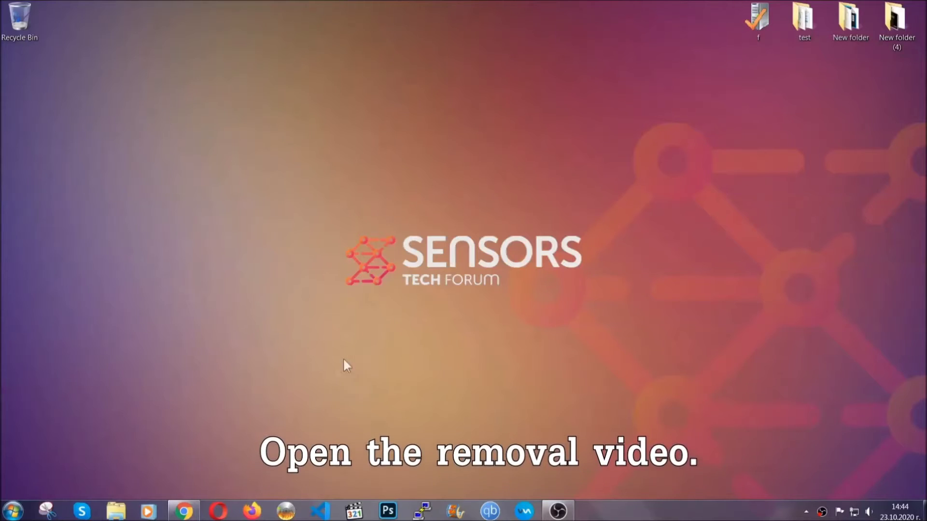
Open the Sensors Tech Forum article from the video description and download SpyHunter-Installer.exe.
left_click(183, 511)
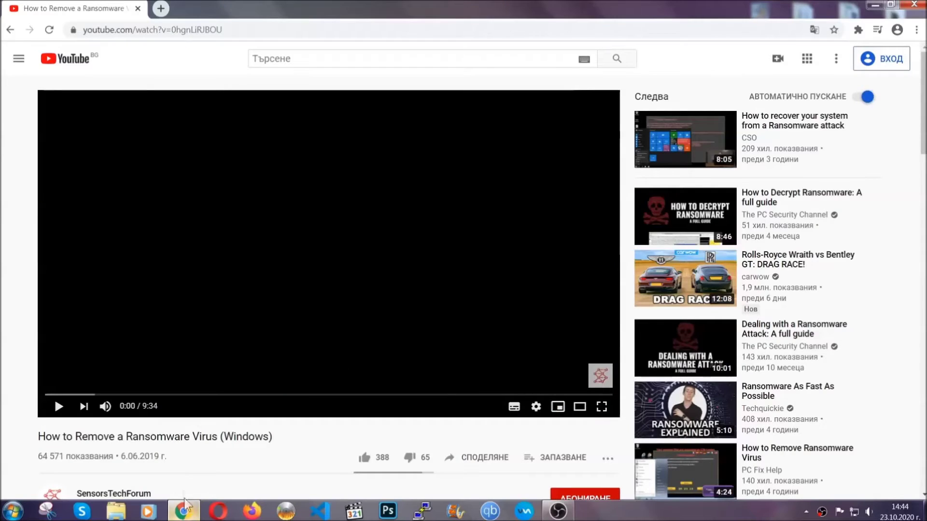
scroll(167, 388, "down", 4)
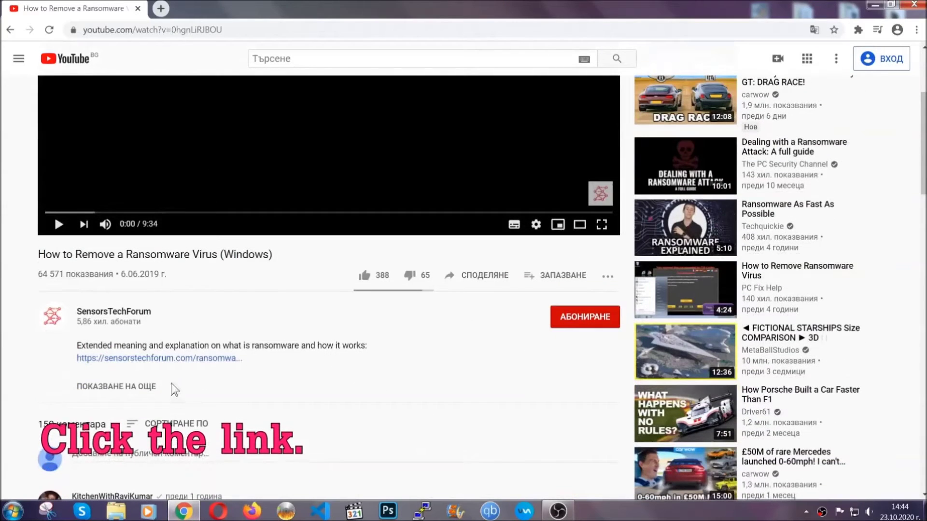
left_click(184, 359)
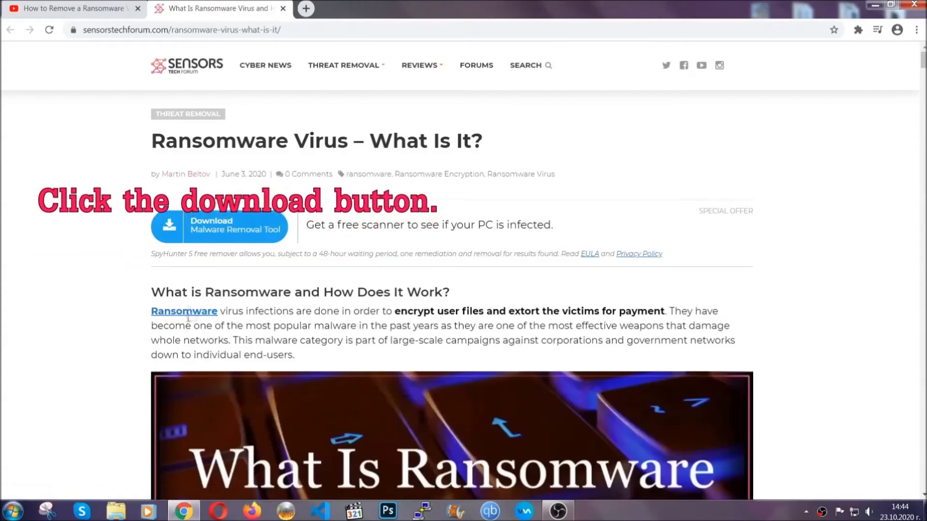
left_click(210, 231)
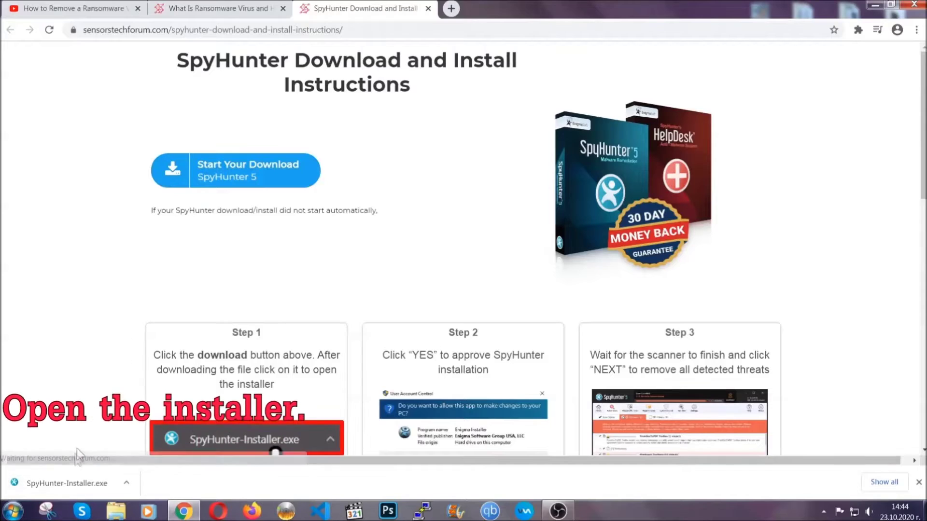
Run SpyHunter-Installer.exe in English, accept the EULA, and finish installing SpyHunter 5.
left_click(66, 482)
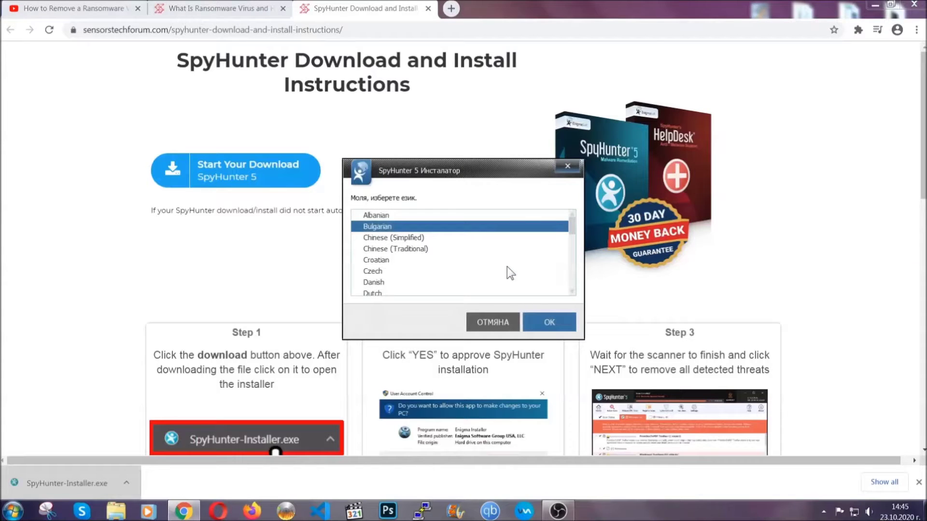
scroll(478, 269, "down", 2)
left_click(475, 266)
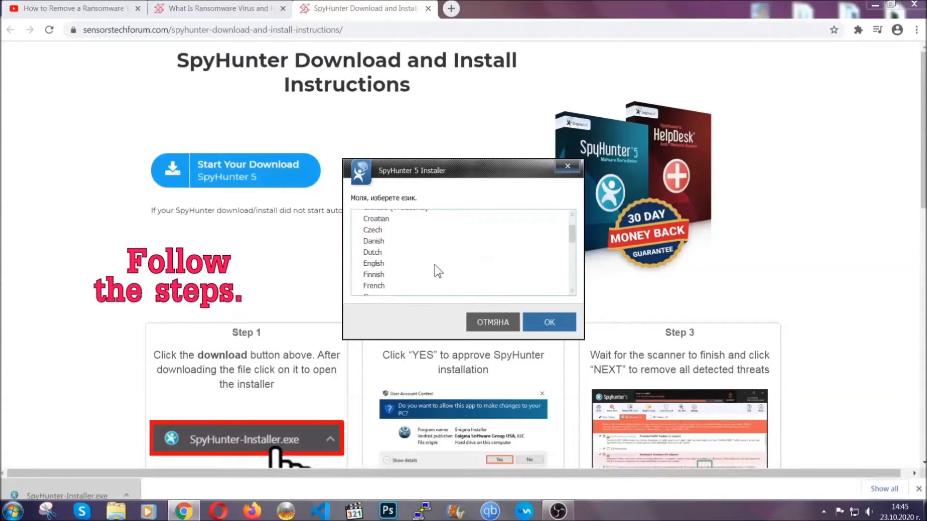
left_click(538, 321)
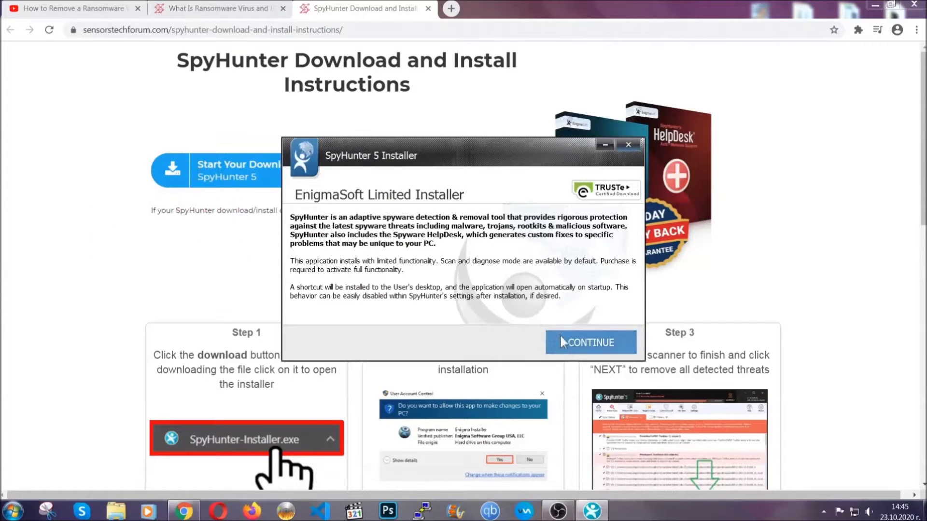
left_click(560, 335)
left_click(471, 312)
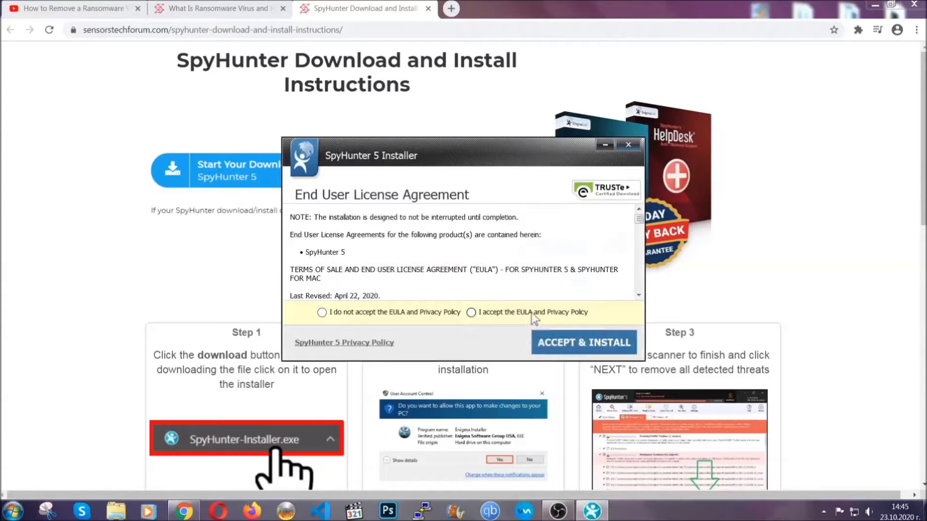
left_click(554, 343)
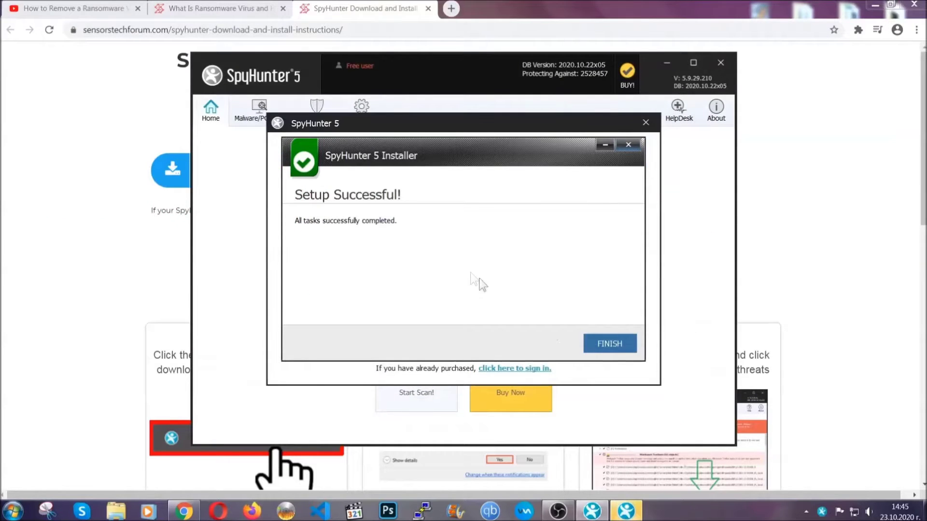
left_click(593, 346)
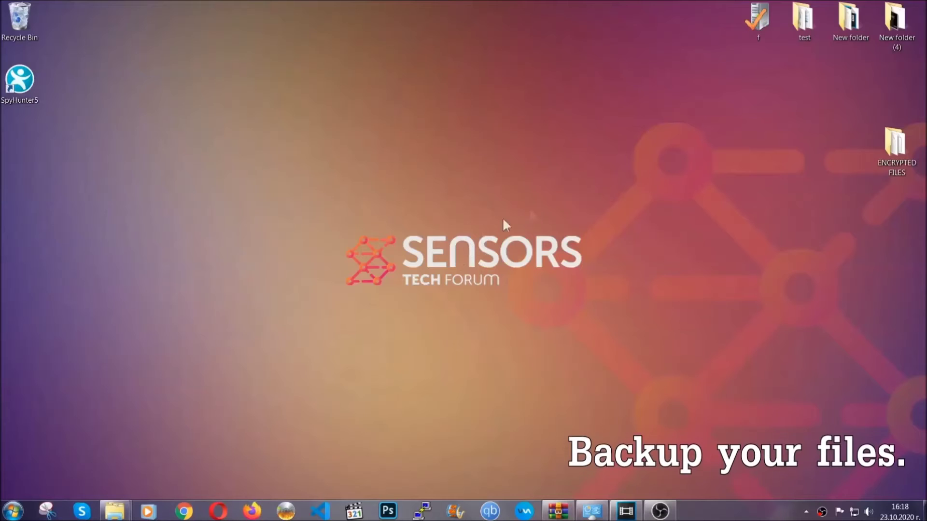
Copy all six .efji files from the ENCRYPTED FILES folder.
double_click(890, 149)
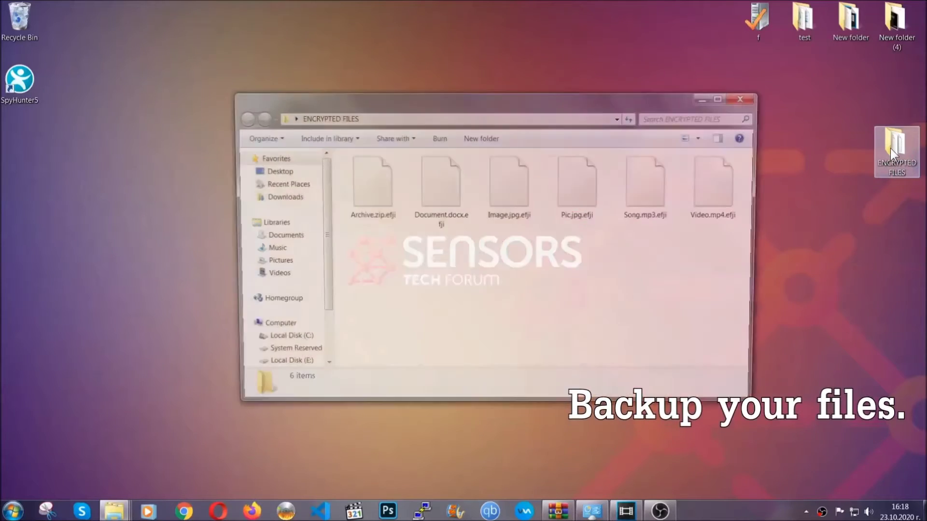
left_click_drag(343, 242, 725, 172)
right_click(725, 172)
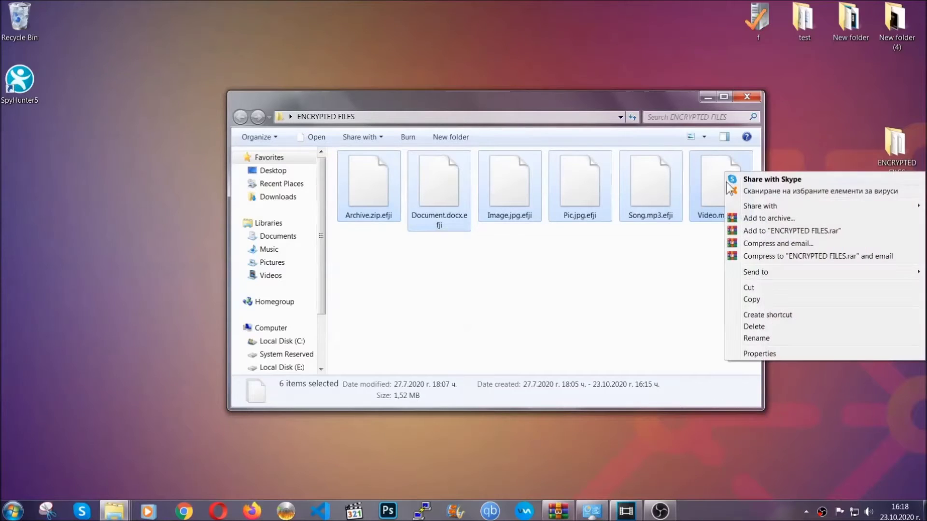
left_click(748, 301)
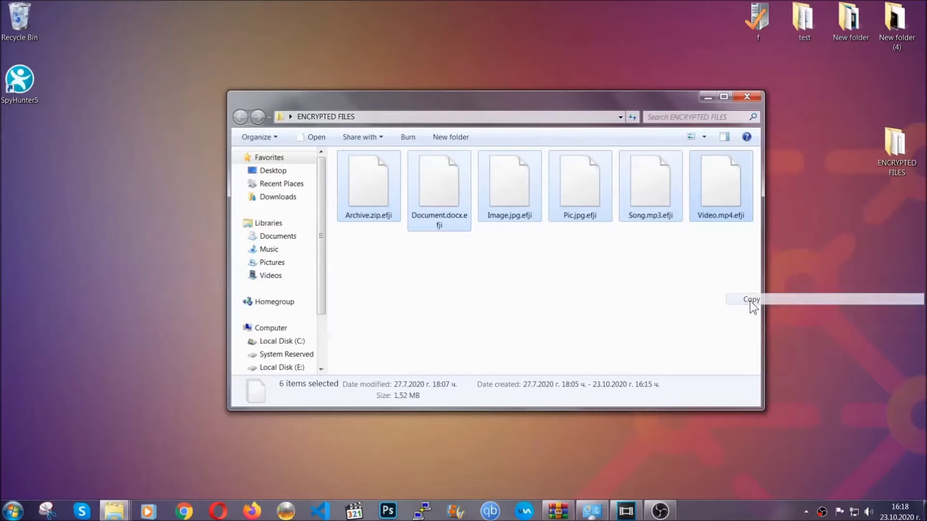
Paste the six encrypted files onto FLASH DRIVE (H:) and close the drive window.
left_click(709, 97)
left_click(12, 511)
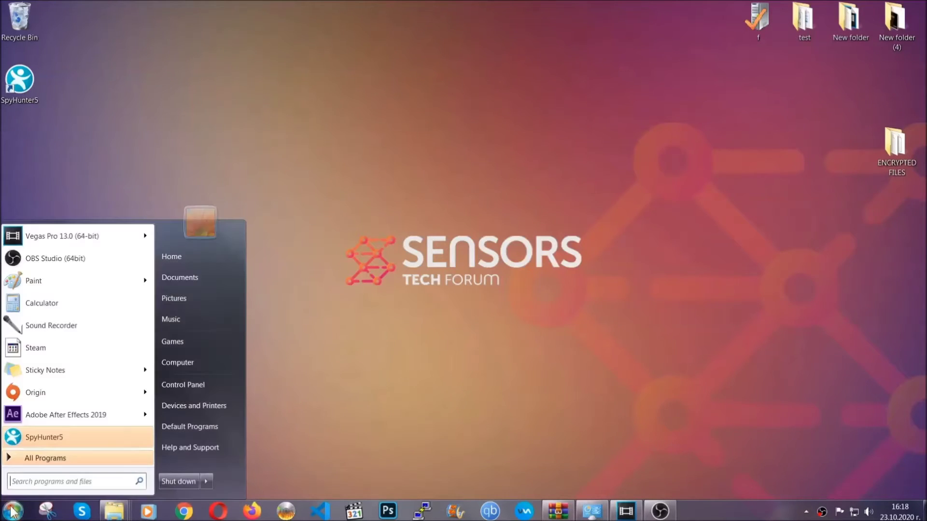
left_click(176, 362)
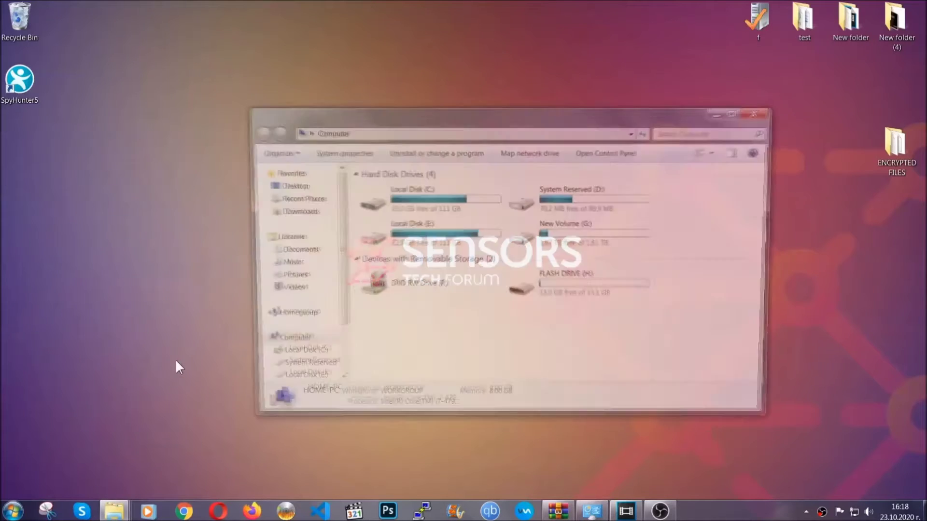
double_click(584, 284)
right_click(400, 216)
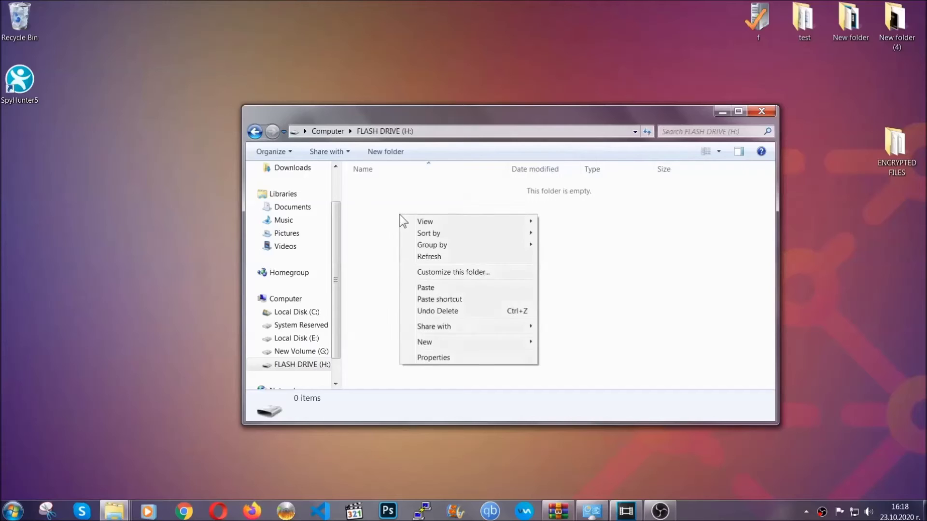
left_click(422, 289)
left_click(422, 289)
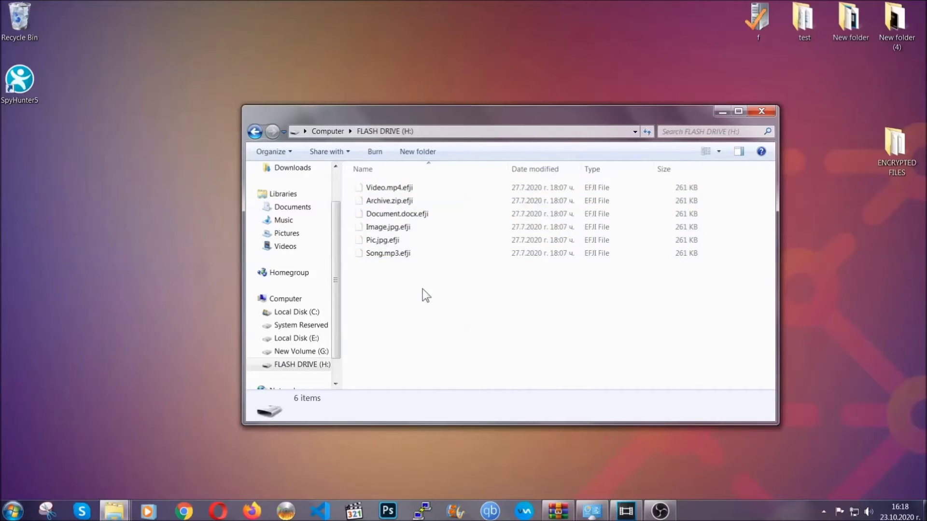
left_click(763, 110)
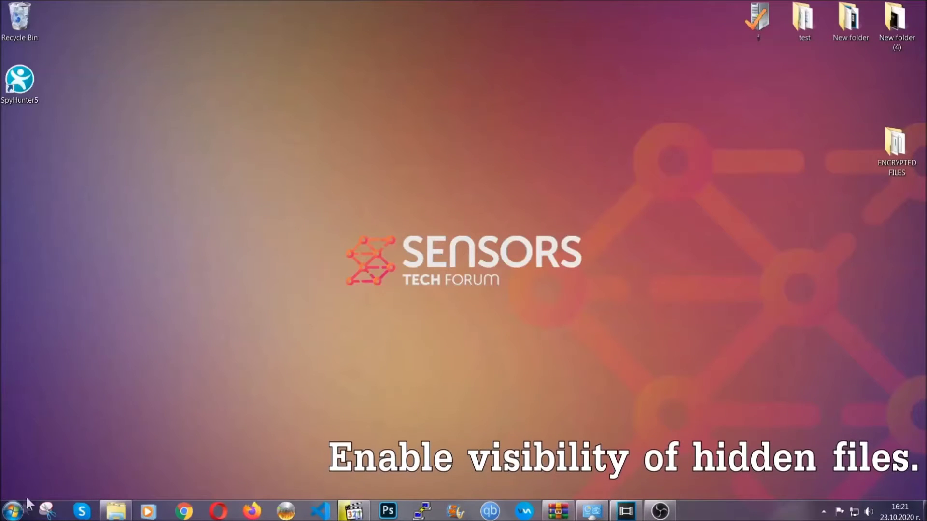
Search 'hidden files and folders' and enable 'Show hidden files, folders, and drives' in Folder Options.
left_click(13, 511)
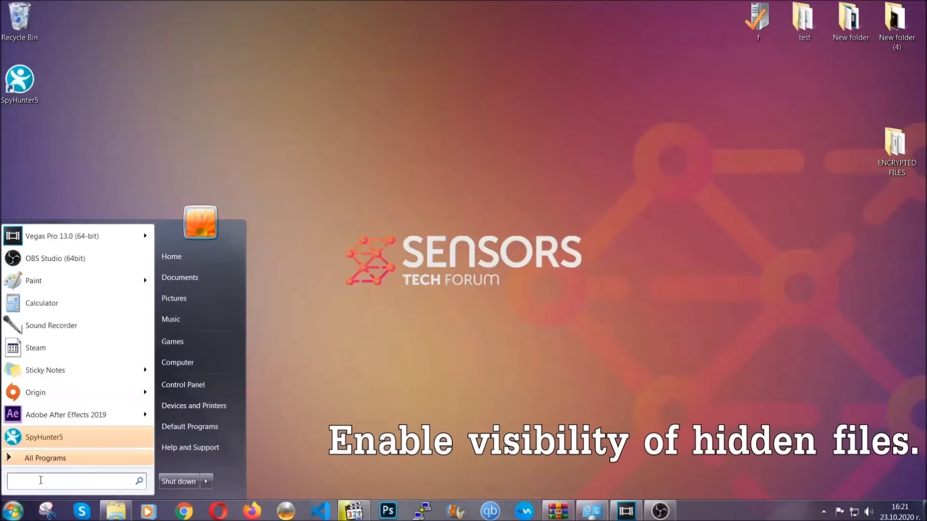
type("showh")
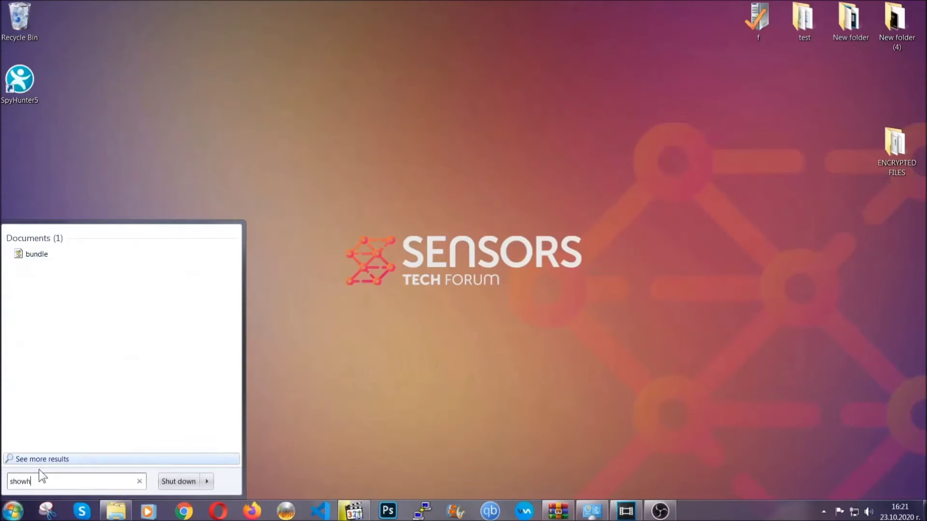
key("BackSpace")
type("h")
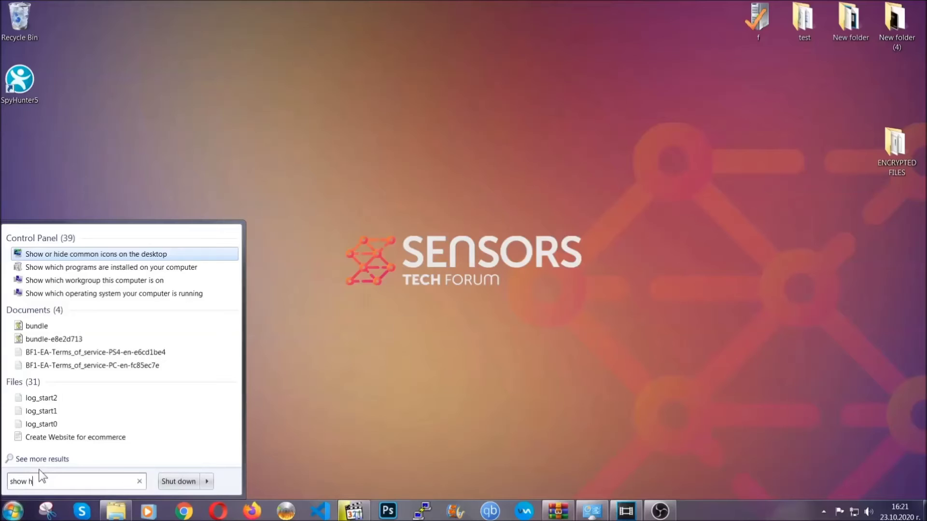
type("idden files and folders")
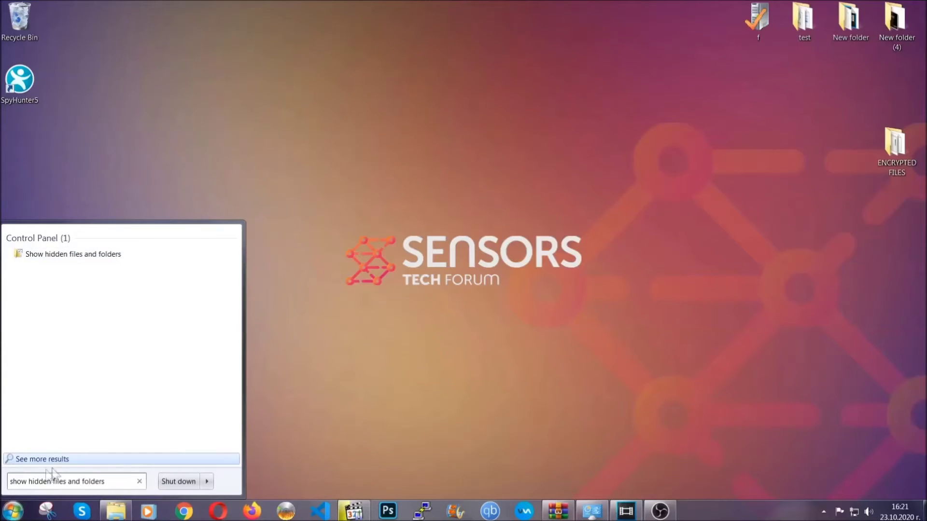
left_click(109, 257)
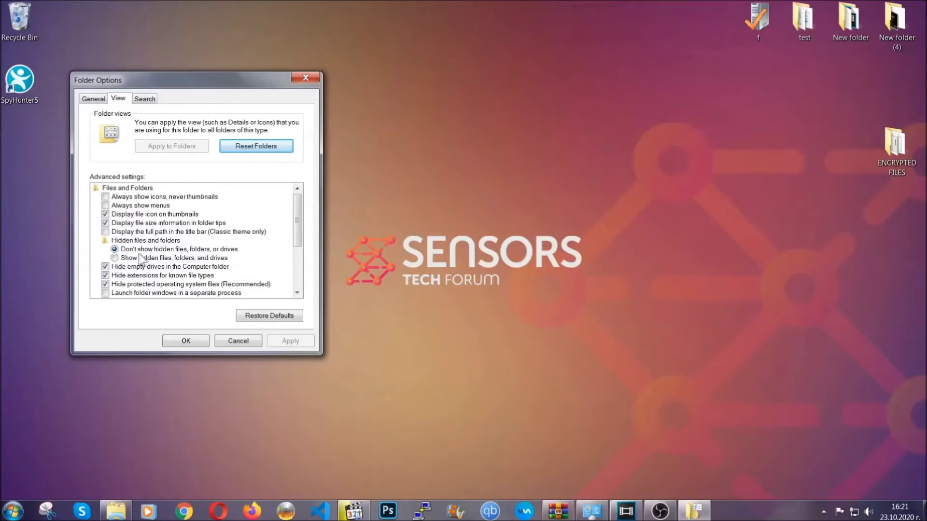
left_click(134, 261)
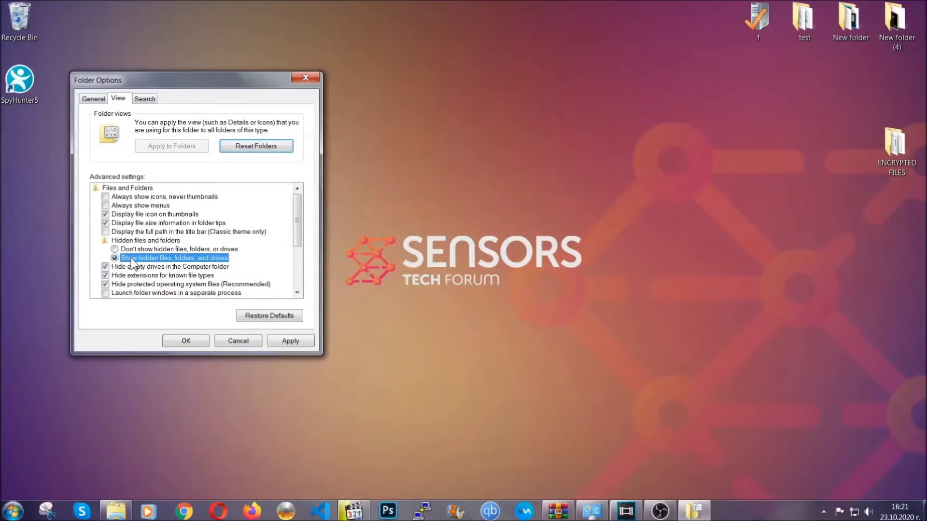
left_click(287, 343)
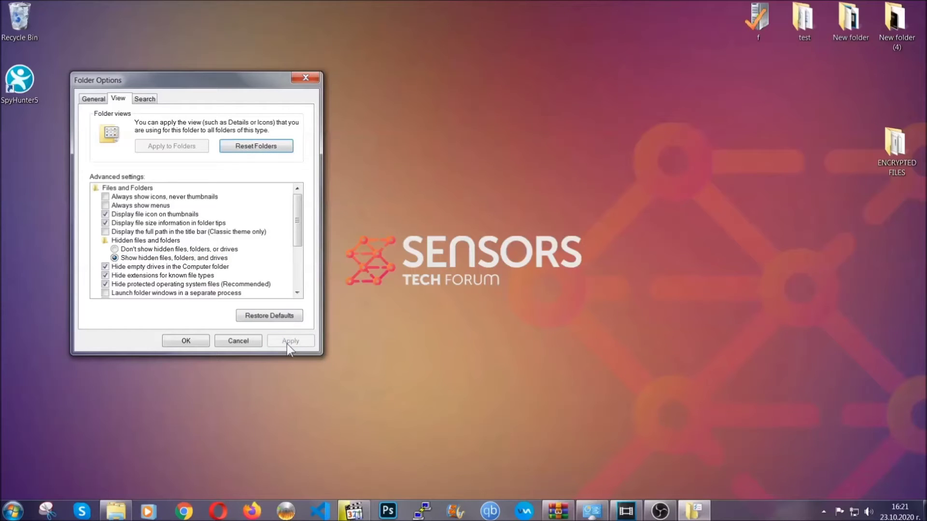
left_click(186, 340)
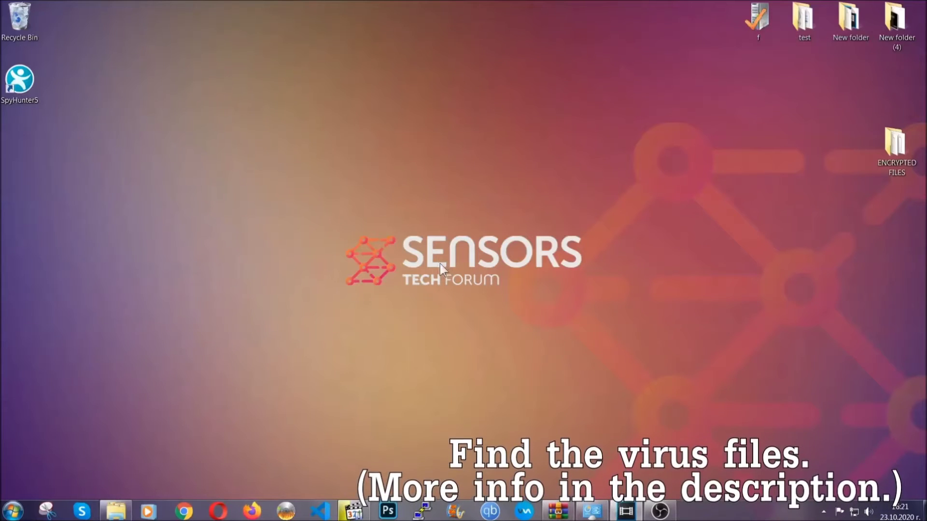
Search the whole Computer for 'fileextension:exe Example Virss' to find the virus executable.
left_click(12, 512)
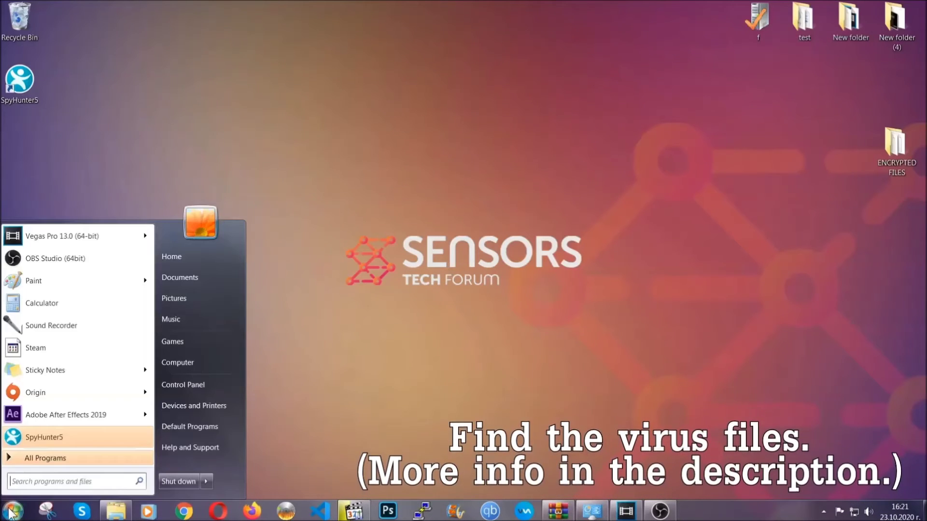
left_click(191, 363)
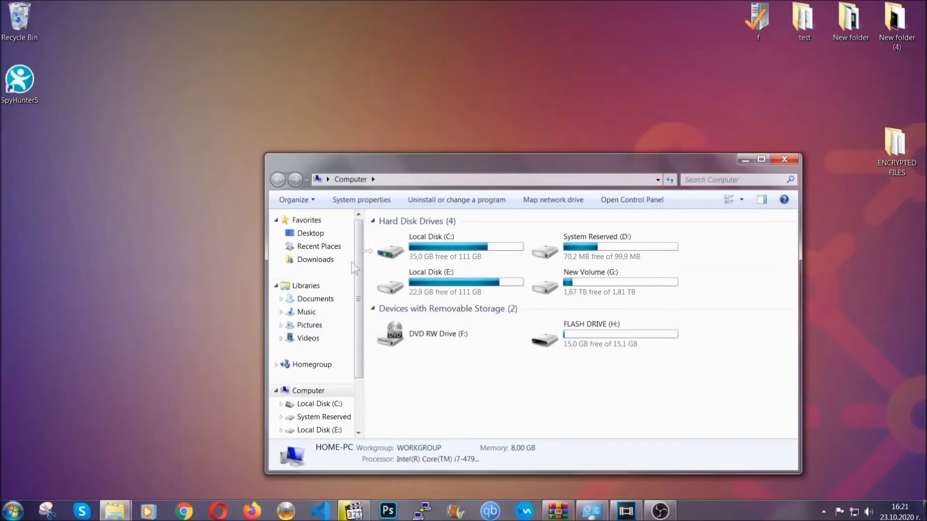
left_click_drag(502, 174, 441, 132)
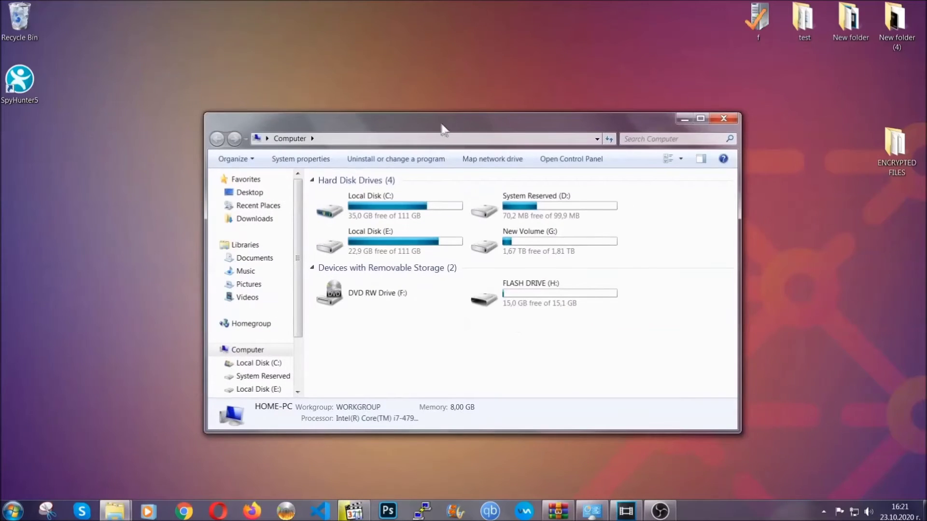
left_click(632, 139)
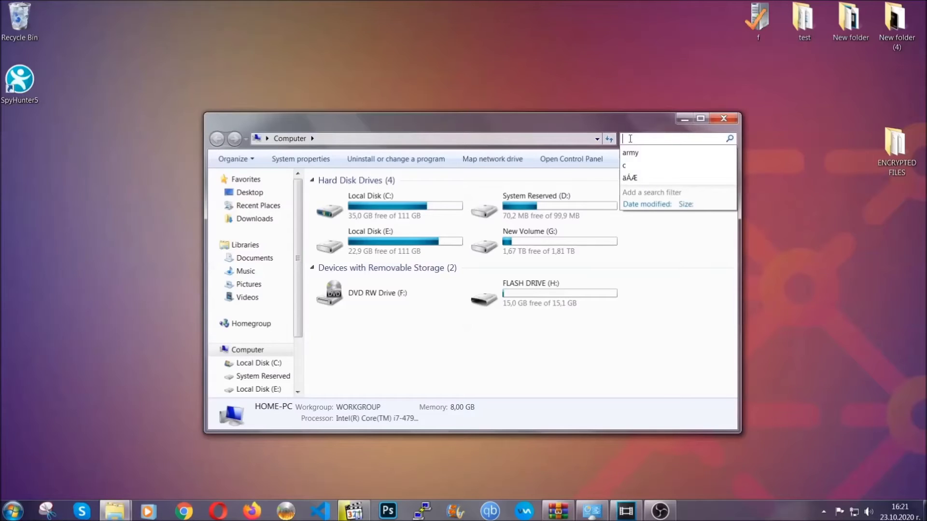
type("fileex")
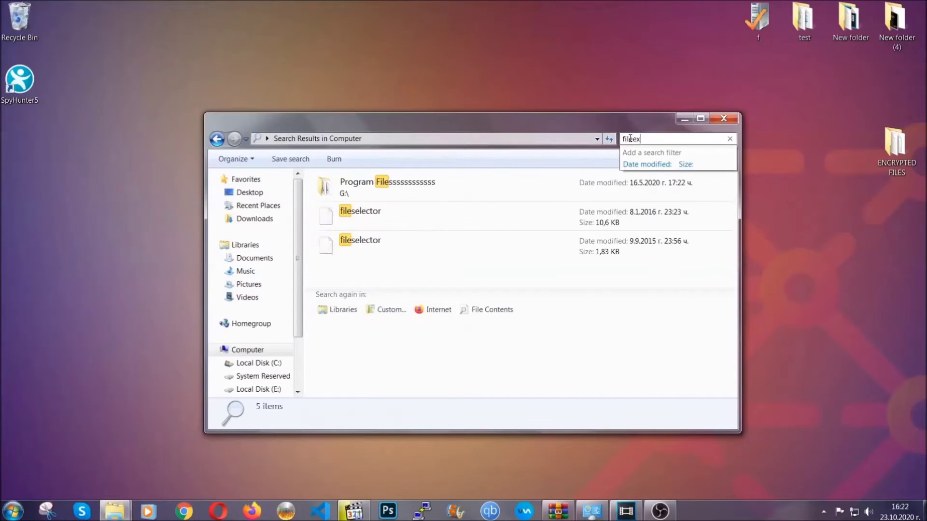
type("tension")
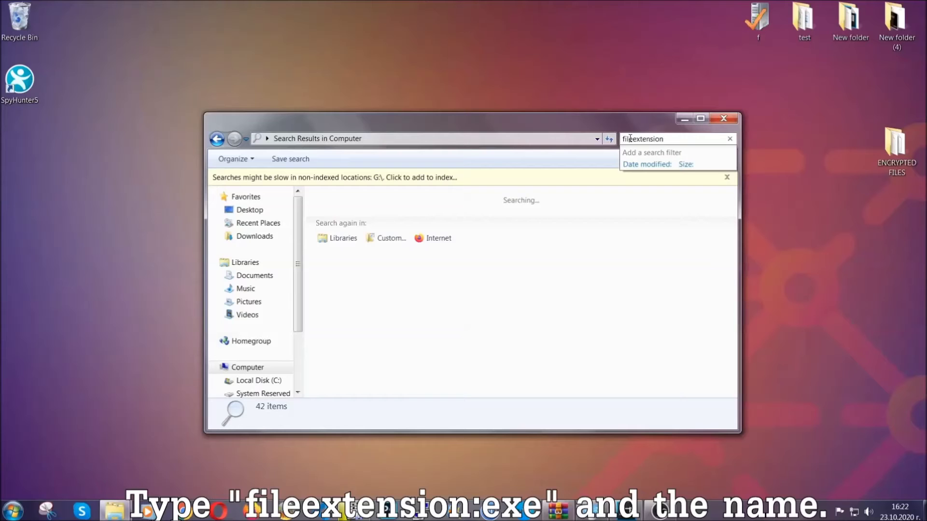
type(":exe Example")
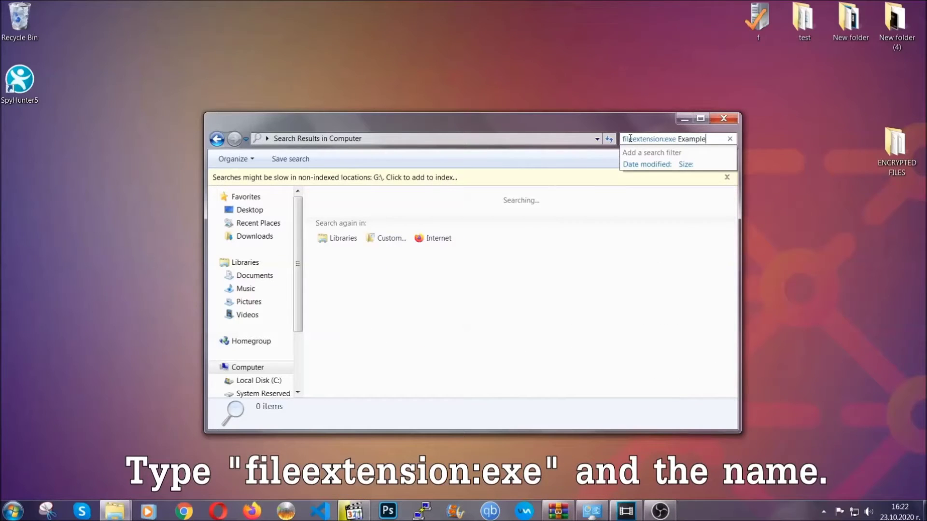
type(" Virss")
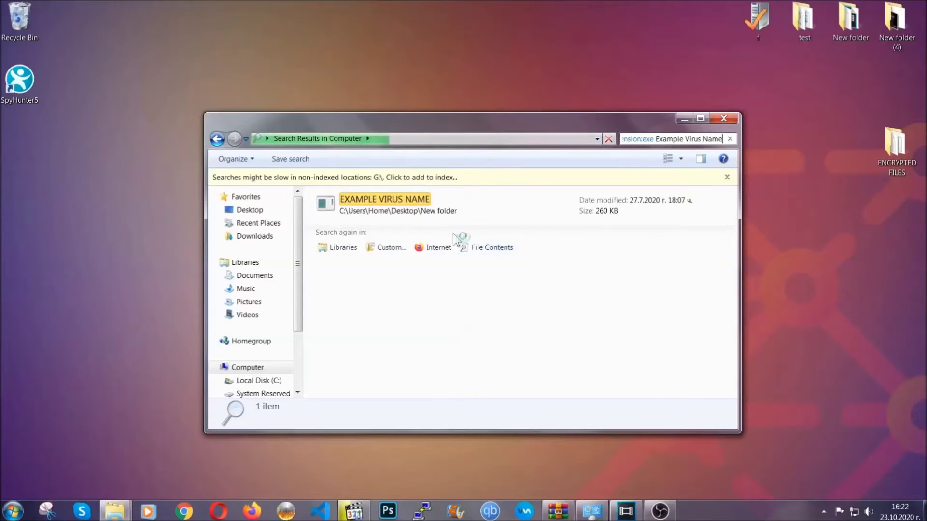
Delete the EXAMPLE VIRUS NAME executable to the Recycle Bin and close the search window.
left_click(404, 196)
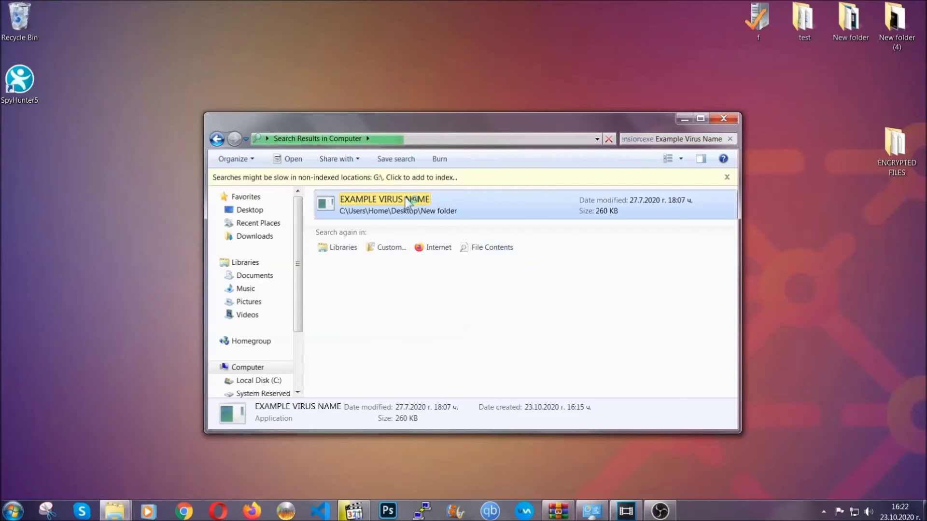
right_click(406, 198)
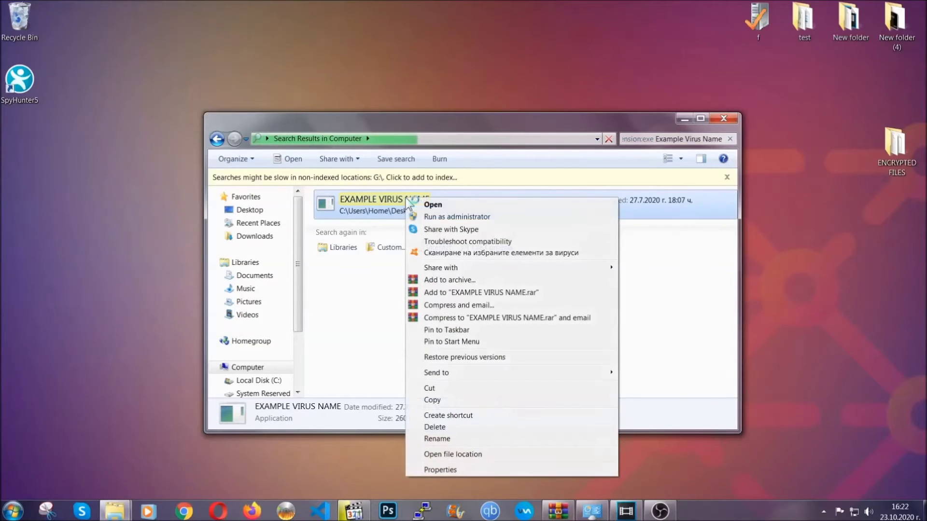
left_click(447, 427)
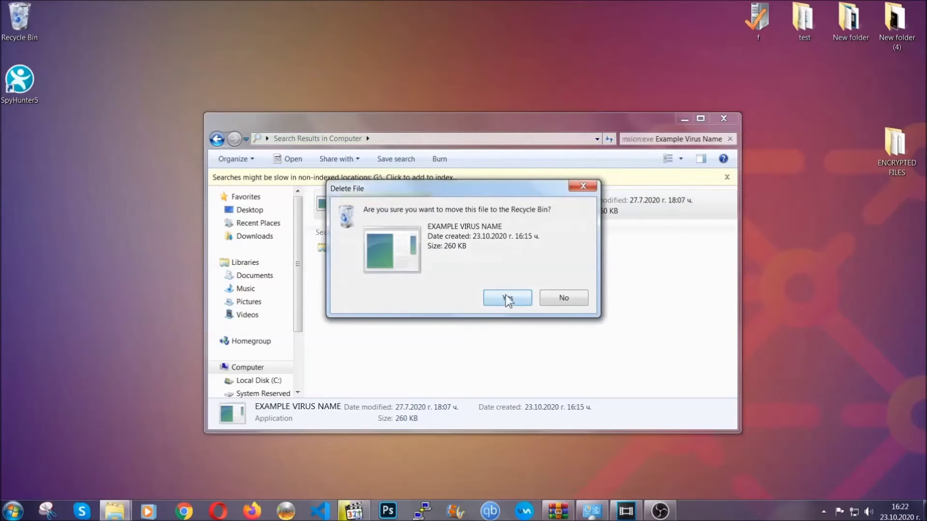
left_click(507, 298)
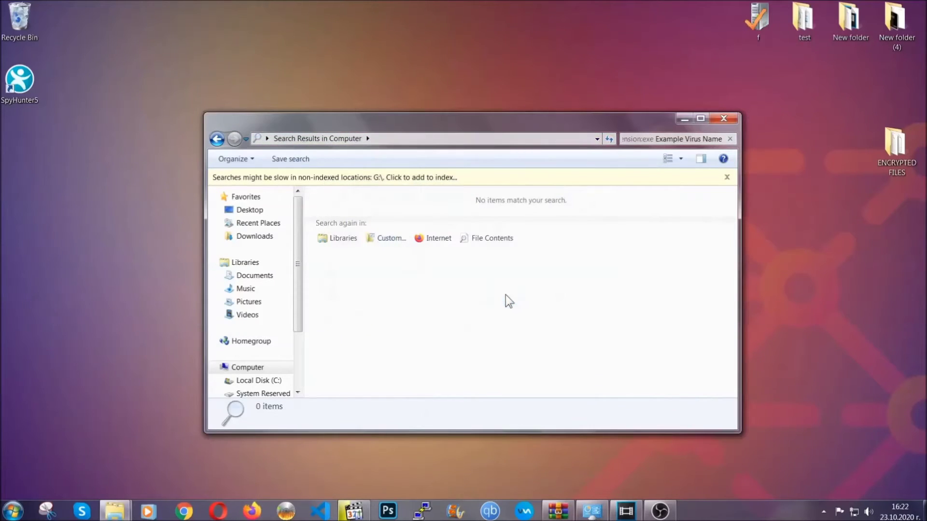
left_click(724, 118)
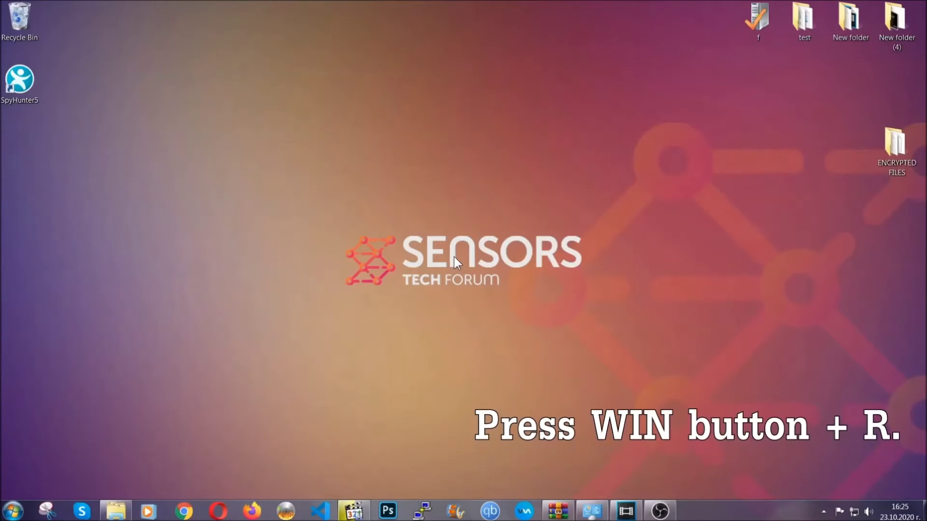
Launch REGEDIT from Run and export the full registry to the desktop as BACKUP.
key("super+r")
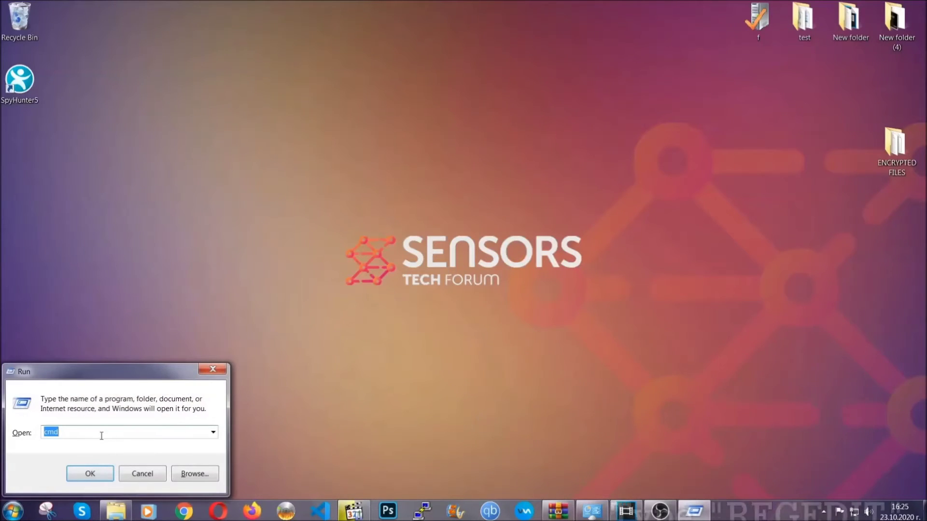
type("REGEDIT")
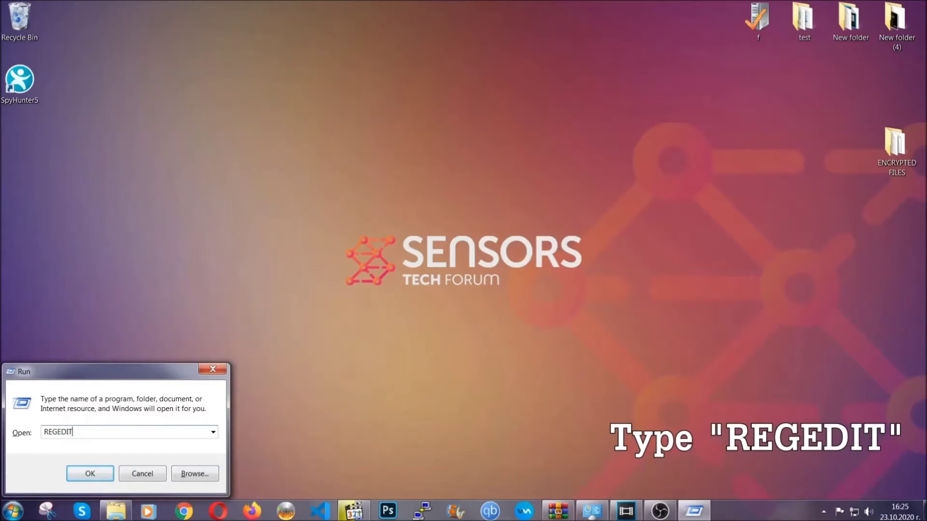
left_click(80, 471)
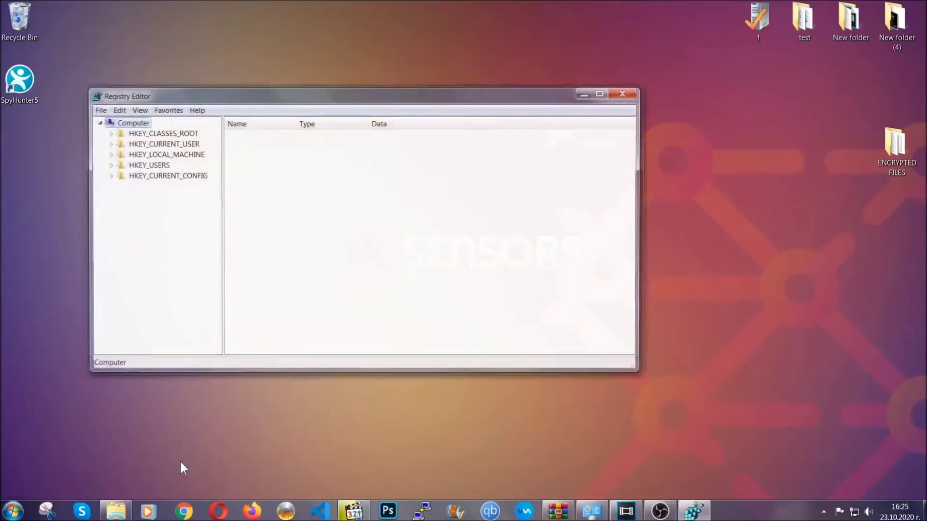
left_click(98, 110)
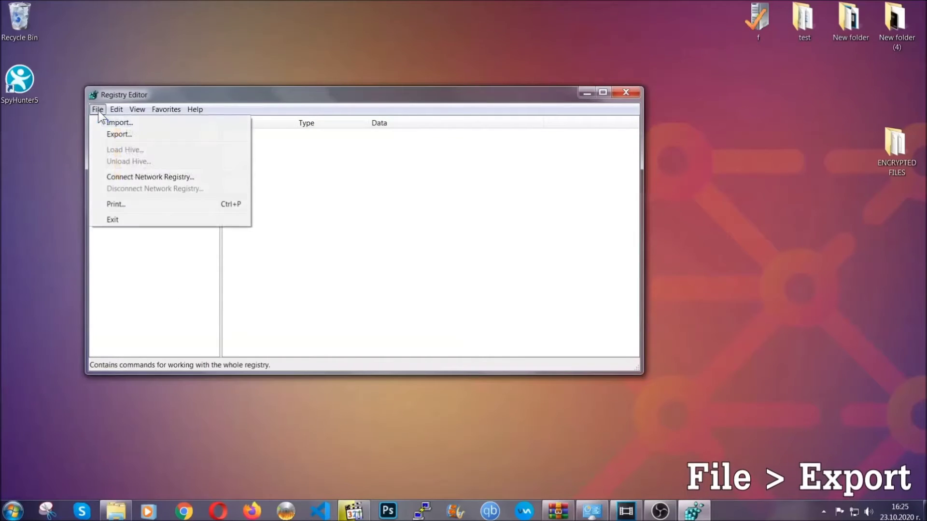
left_click(120, 134)
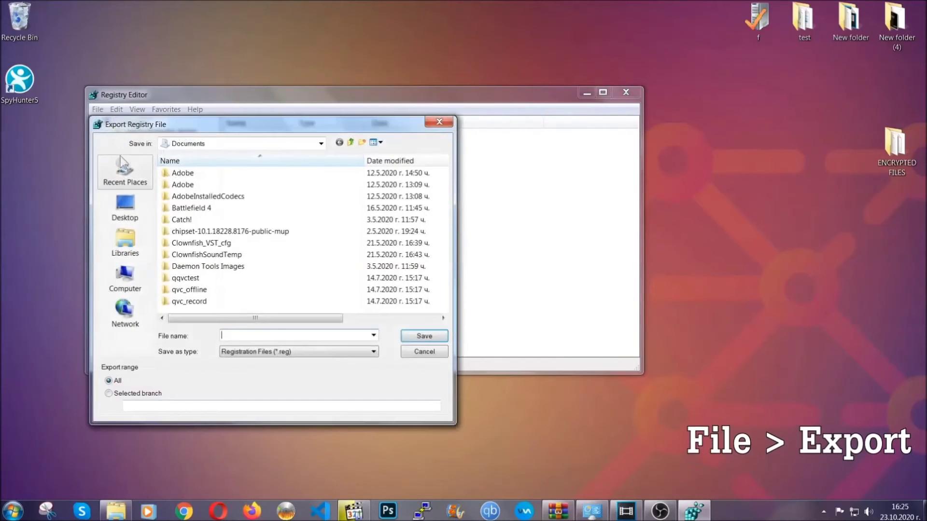
left_click(120, 204)
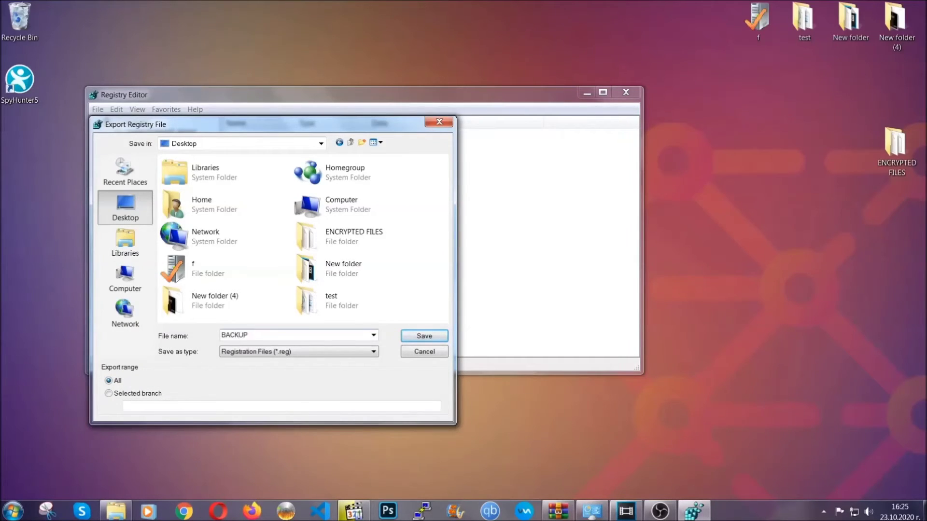
left_click(418, 338)
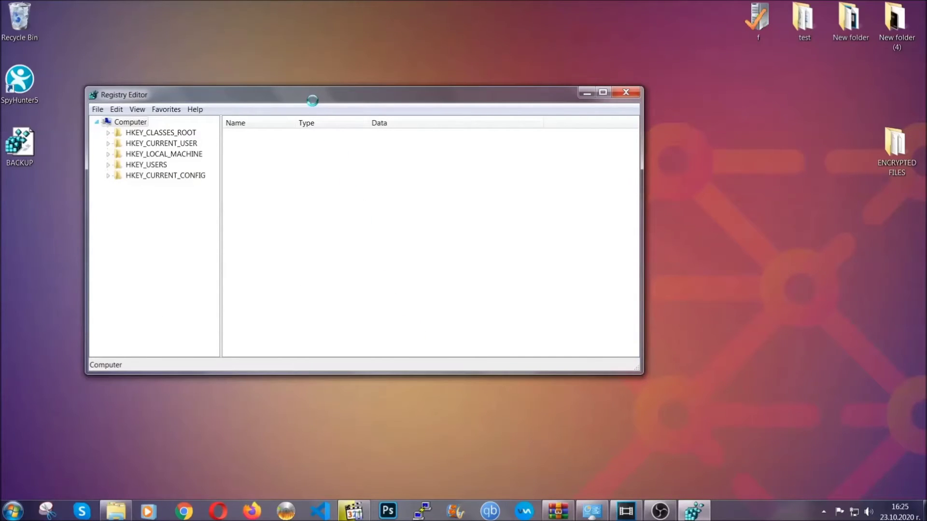
Find the 'RunOnce' key under HKEY_CURRENT_USER's Windows CurrentVersion using a key search.
left_click_drag(312, 100, 404, 130)
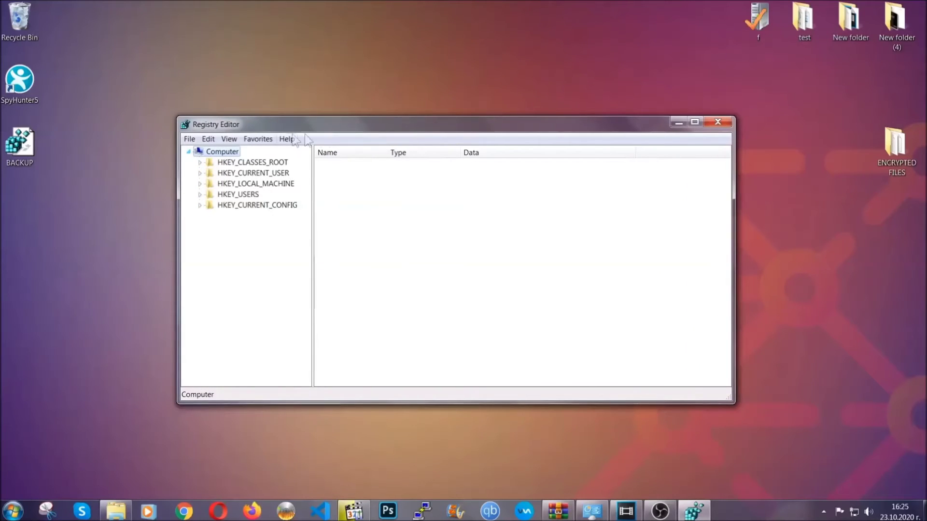
left_click(189, 139)
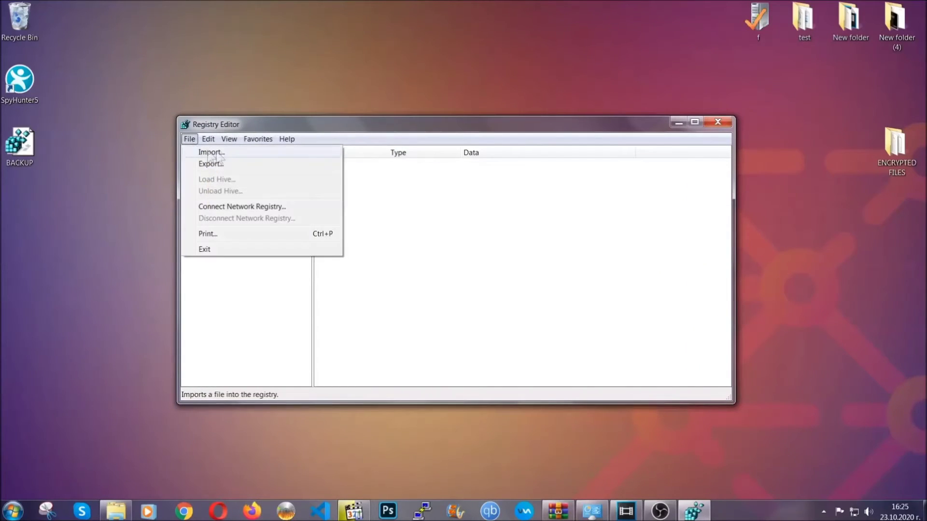
left_click(190, 139)
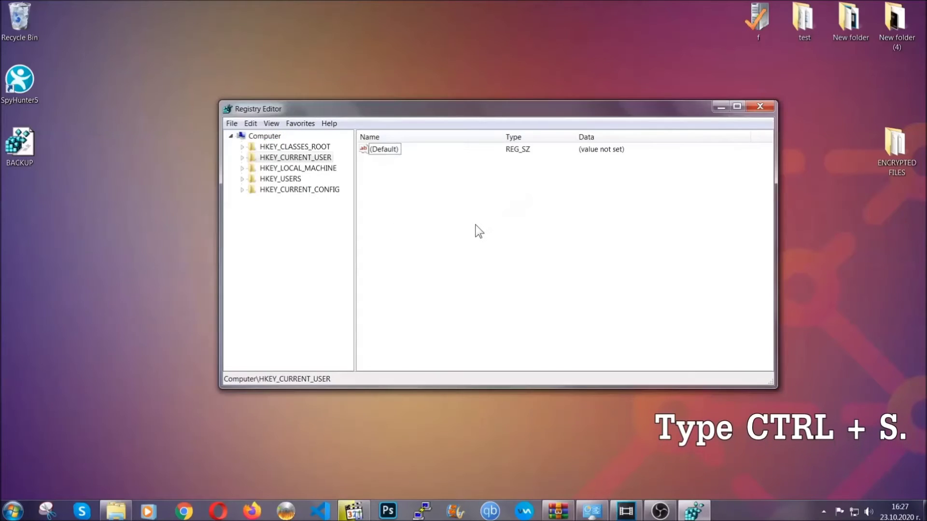
key("ctrl+f")
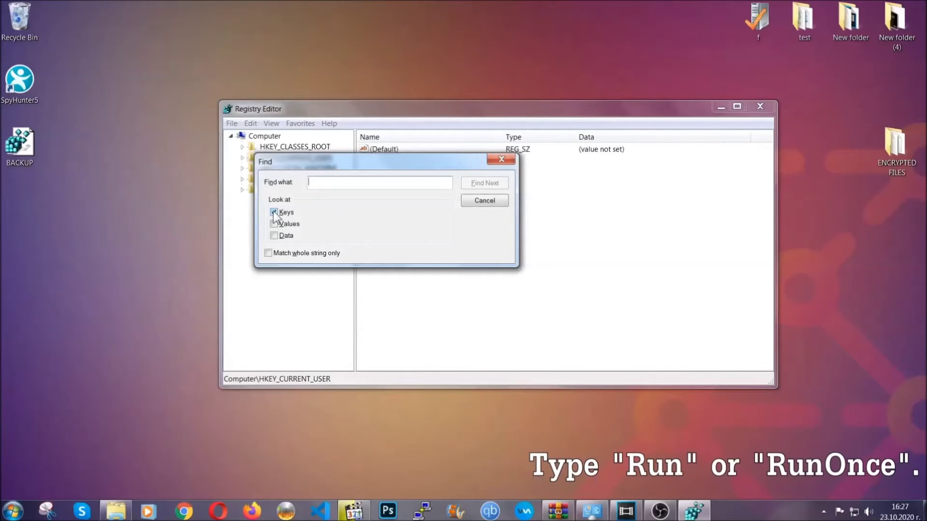
type("R")
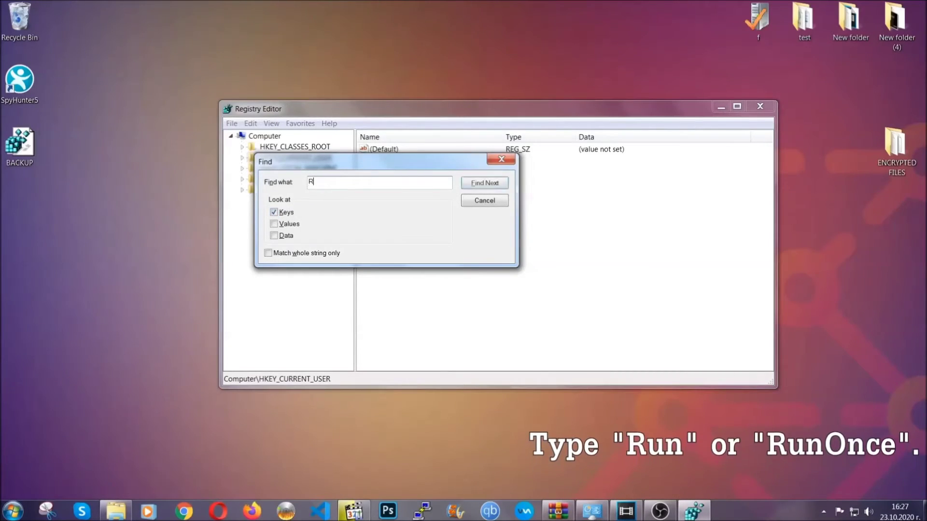
type("unOnce")
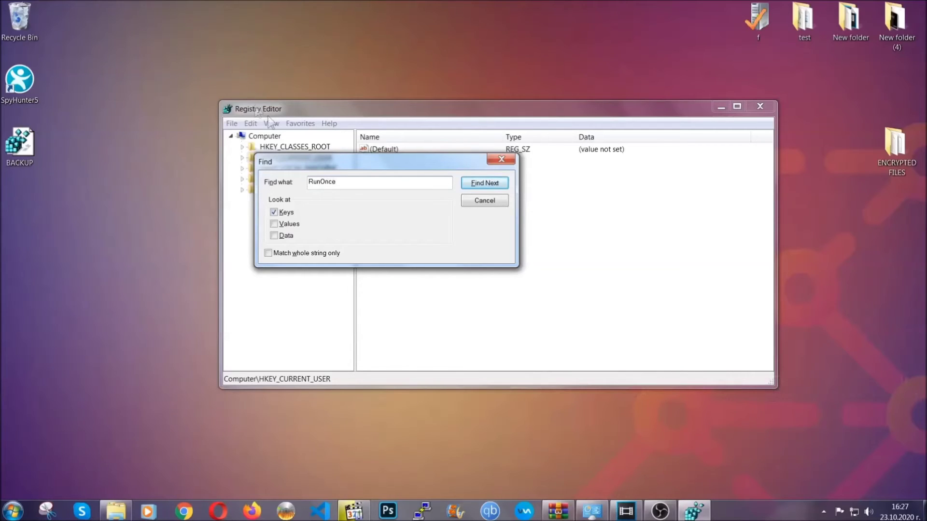
left_click(484, 183)
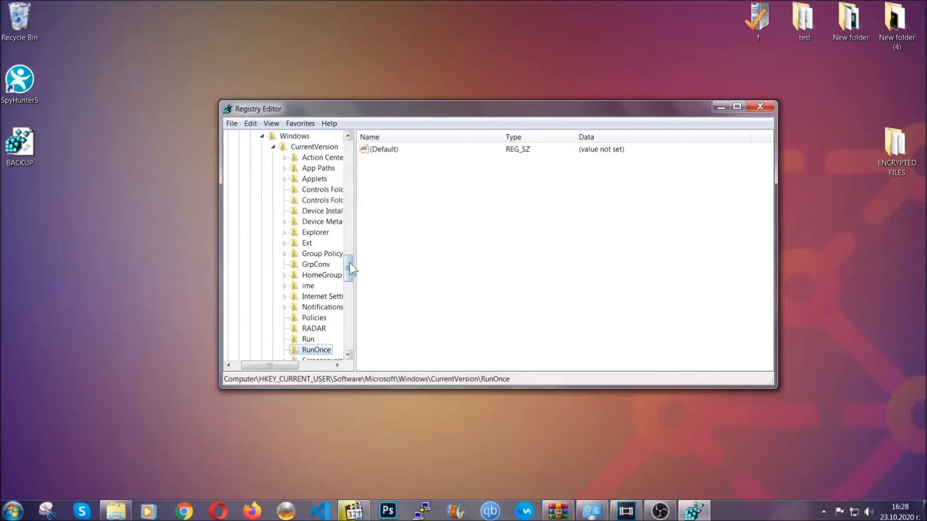
Delete the THE VIRUS startup value from the Run key and close Registry Editor.
left_click_drag(349, 269, 349, 281)
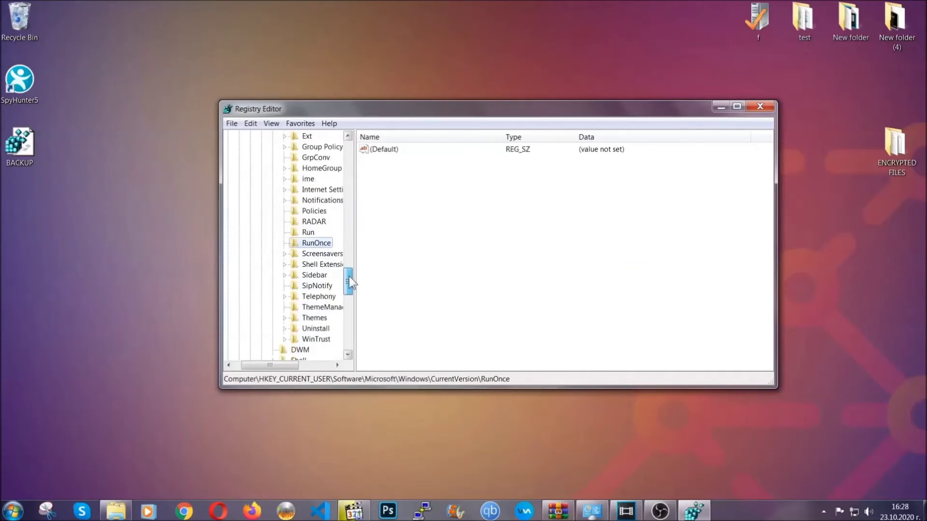
left_click(307, 232)
left_click(381, 185)
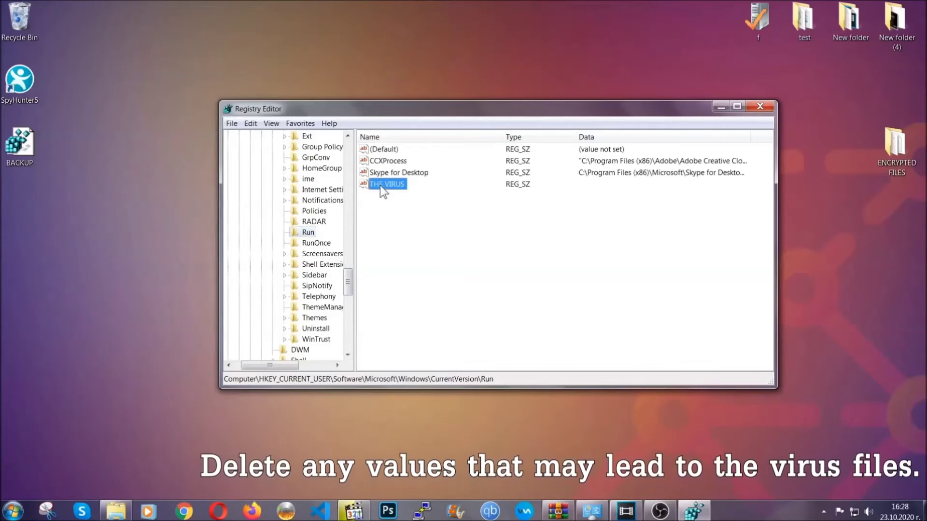
right_click(380, 186)
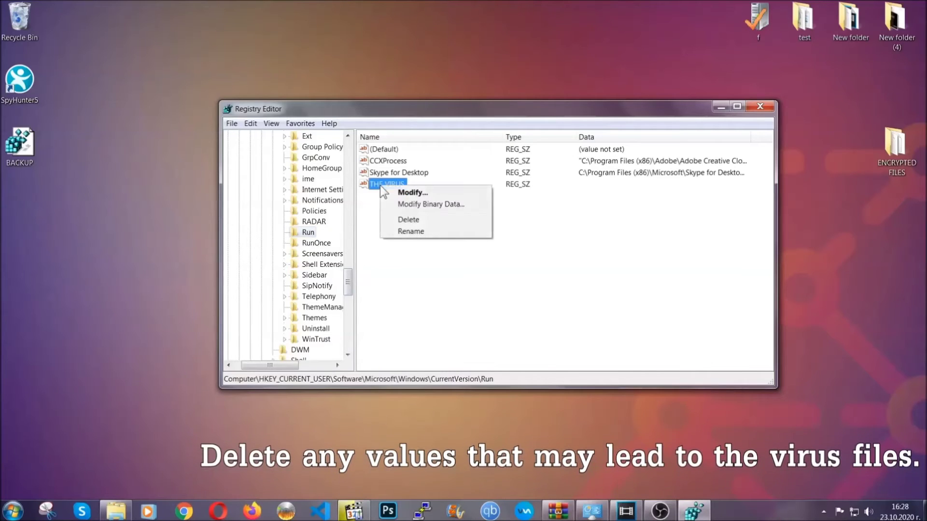
left_click(402, 221)
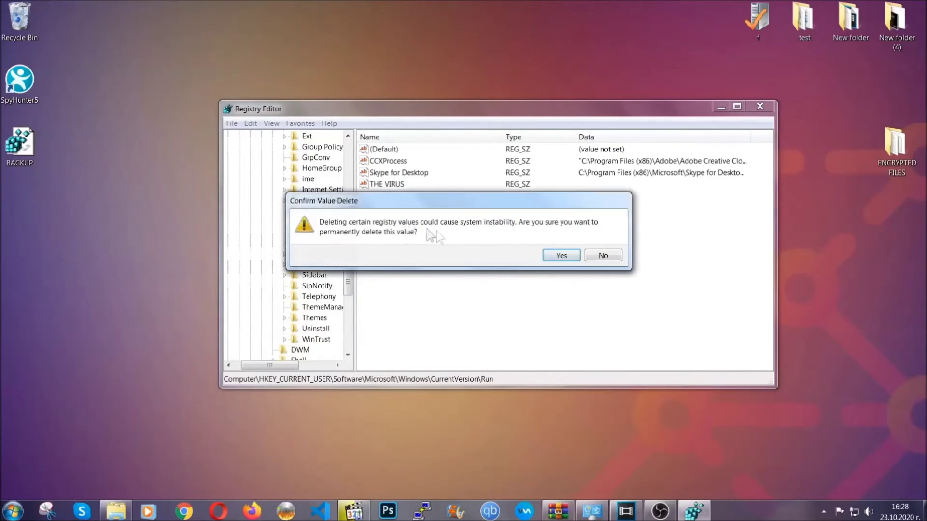
left_click(562, 256)
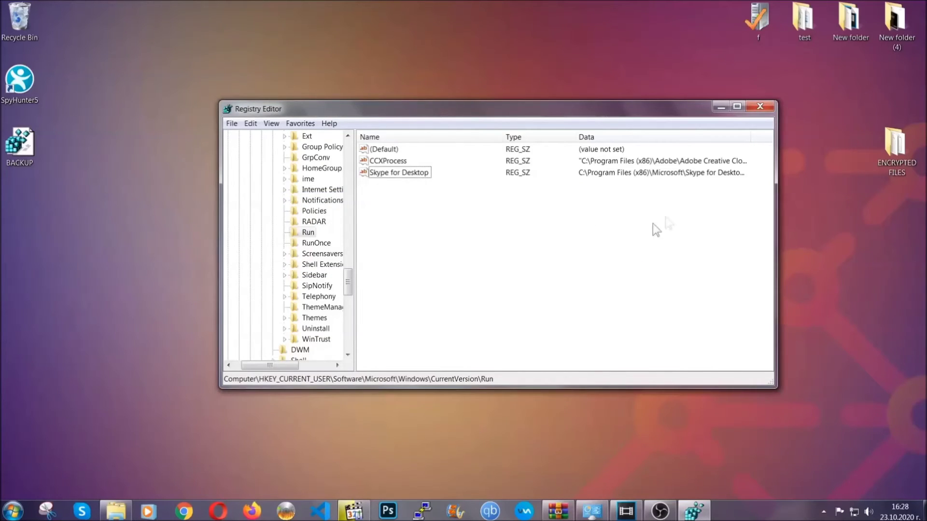
left_click(760, 106)
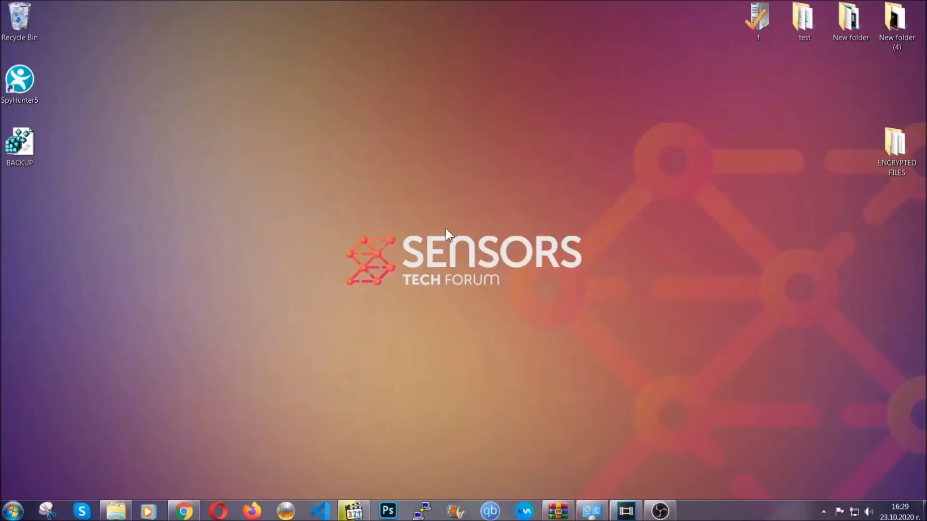
Return to the Chrome recovery article and expand its Method 2 Windows Backup section.
left_click(184, 513)
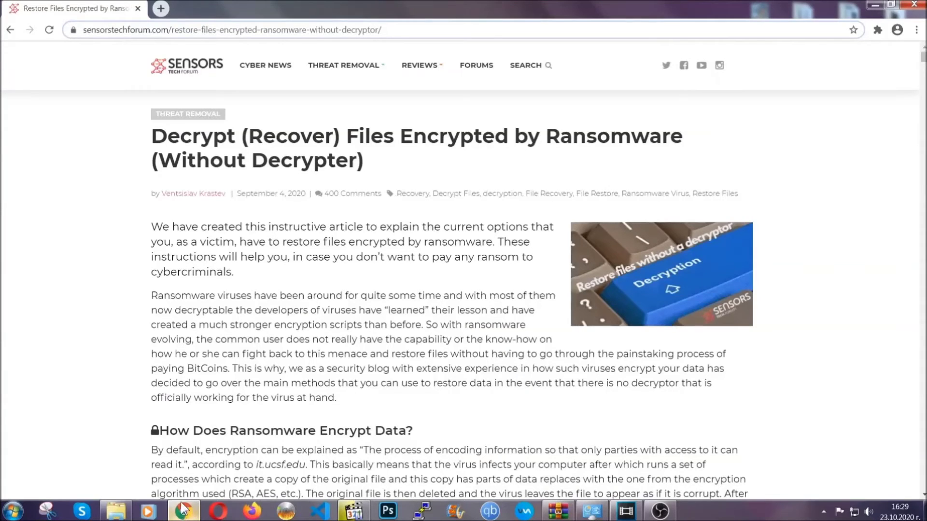
left_click_drag(84, 30, 418, 34)
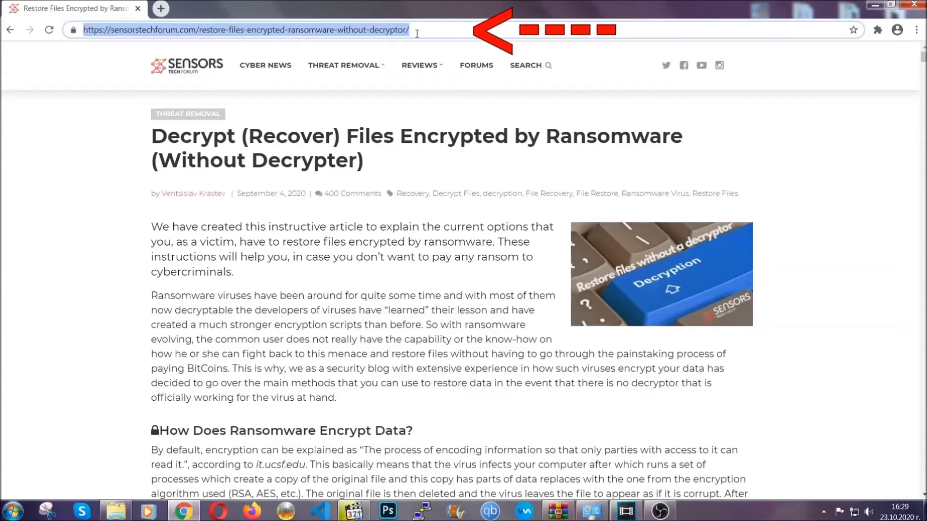
mouse_move(436, 124)
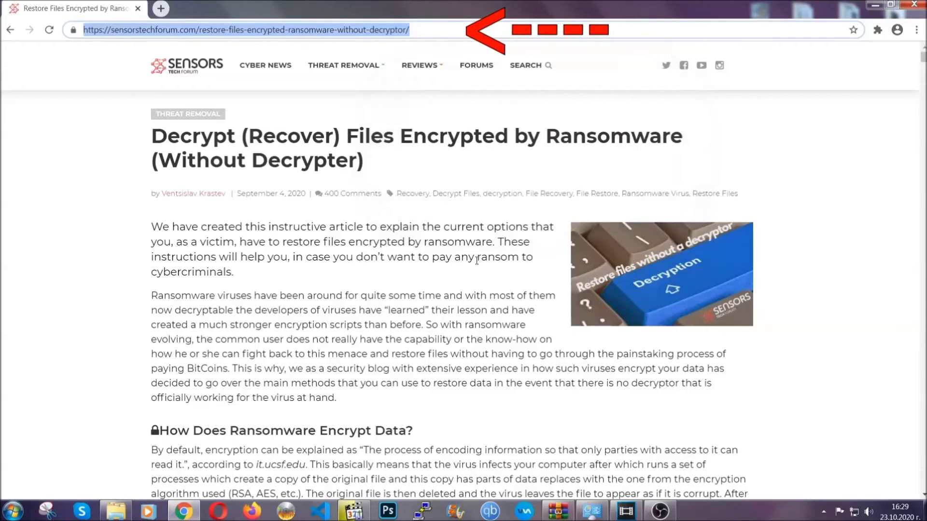
scroll(477, 263, "down", 5)
scroll(477, 263, "down", 7)
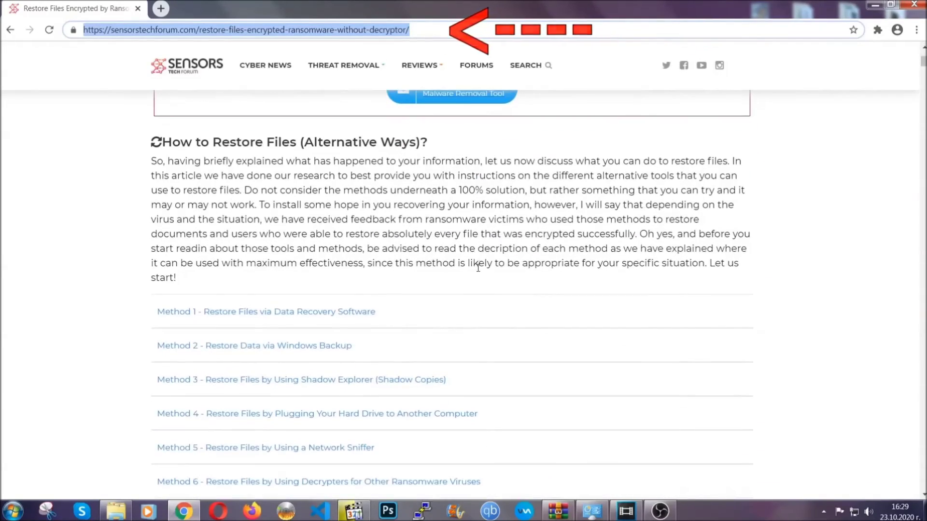
scroll(478, 265, "down", 3)
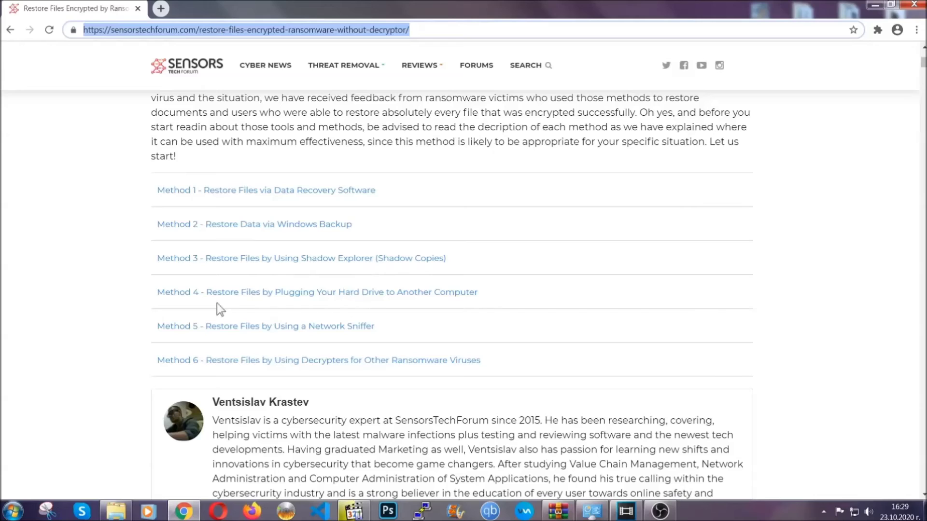
left_click(289, 223)
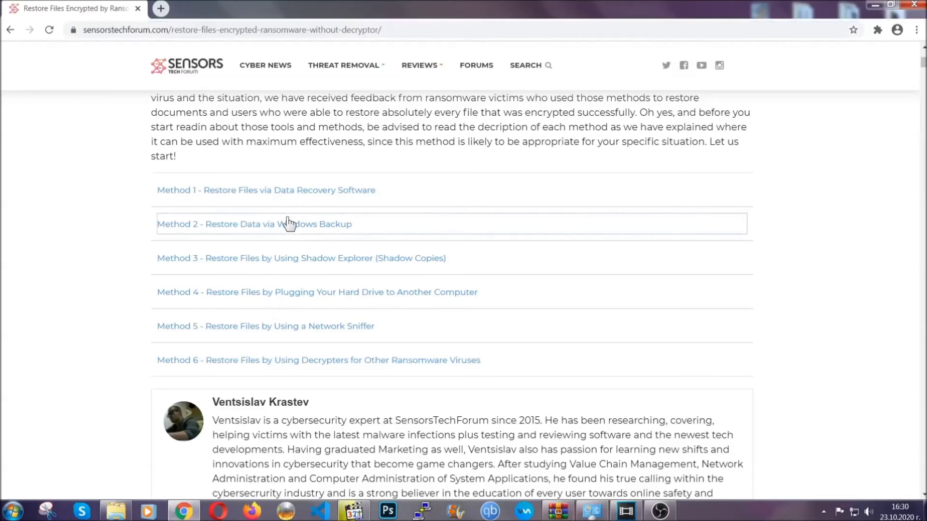
Expand Method 2's Step1, Step2 and Step3 instructions, then minimise Chrome.
left_click_drag(269, 291, 332, 370)
left_click(329, 363)
scroll(331, 360, "down", 5)
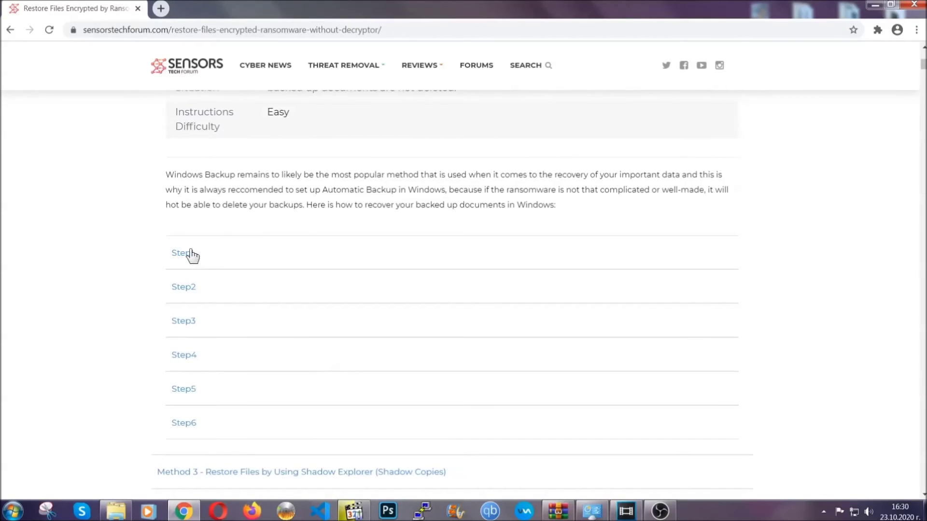
left_click(189, 253)
scroll(435, 302, "down", 5)
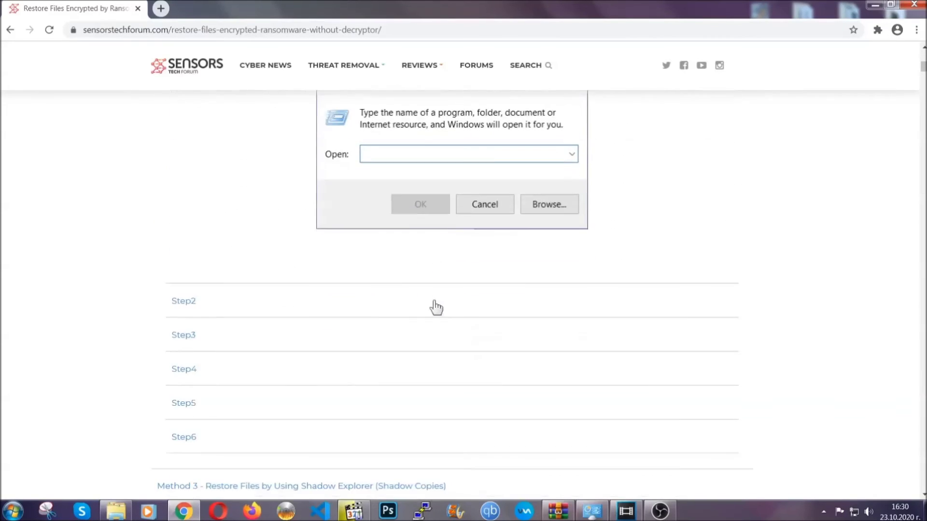
left_click(218, 303)
scroll(417, 309, "down", 5)
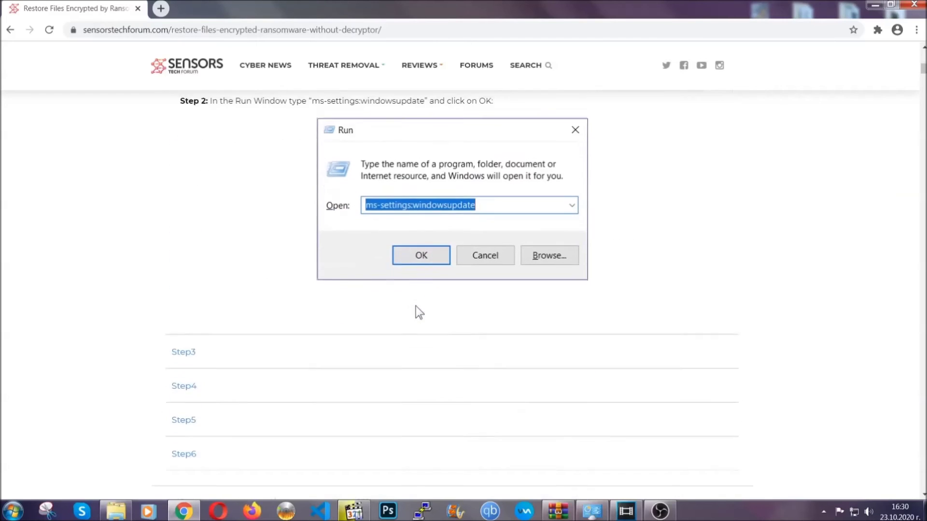
left_click(273, 354)
scroll(409, 328, "down", 4)
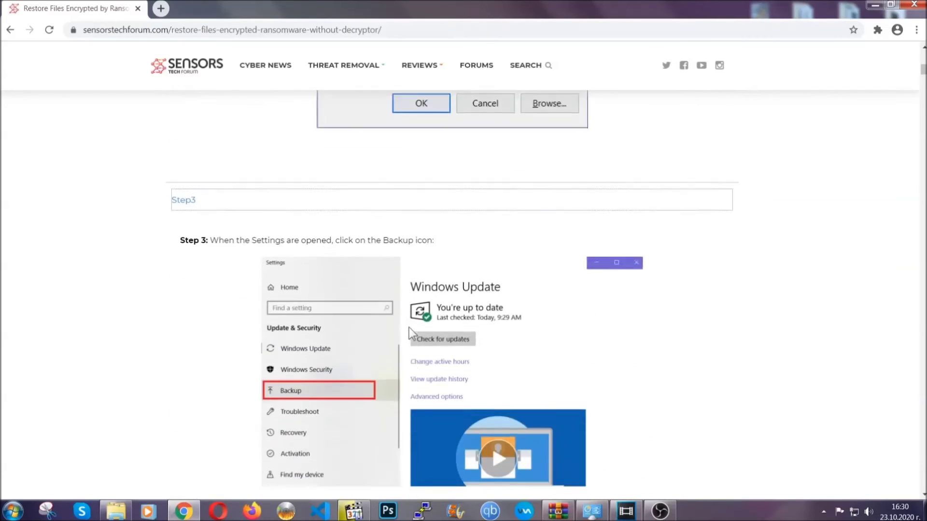
scroll(408, 330, "down", 5)
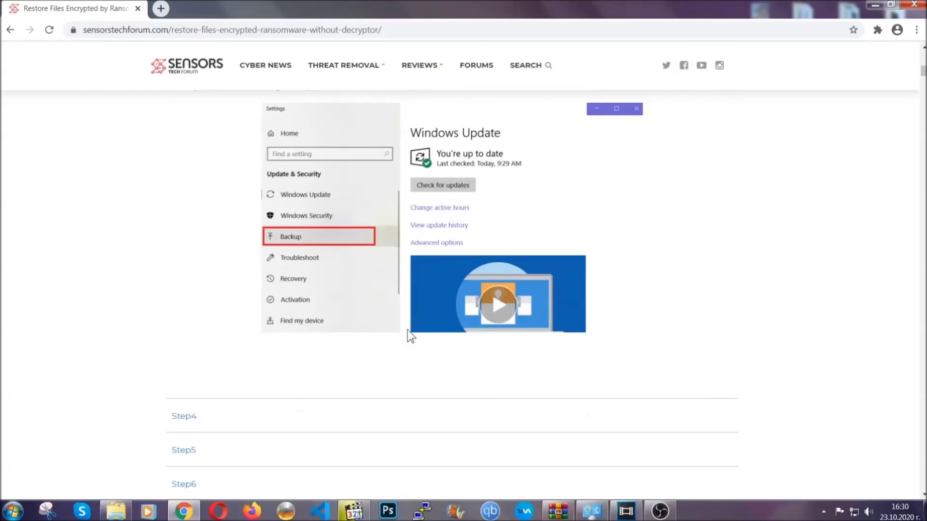
scroll(407, 331, "down", 8)
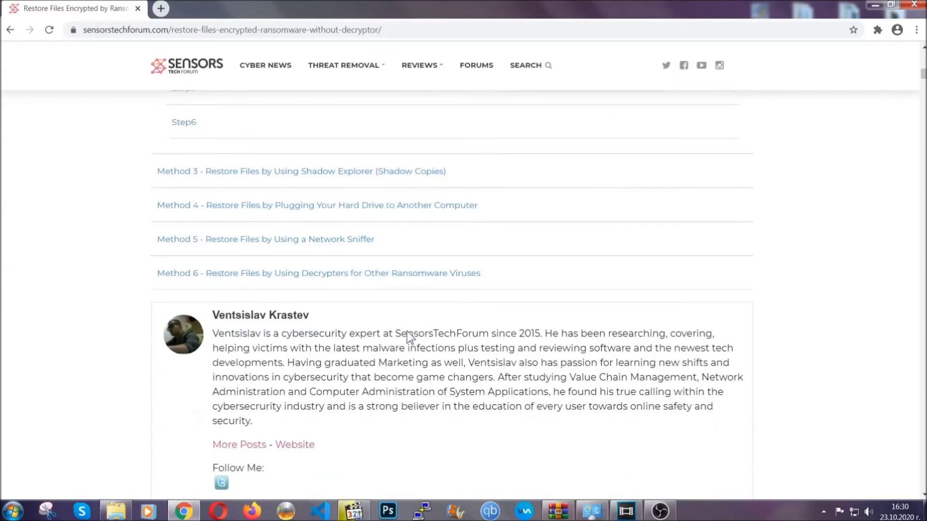
scroll(407, 331, "up", 20)
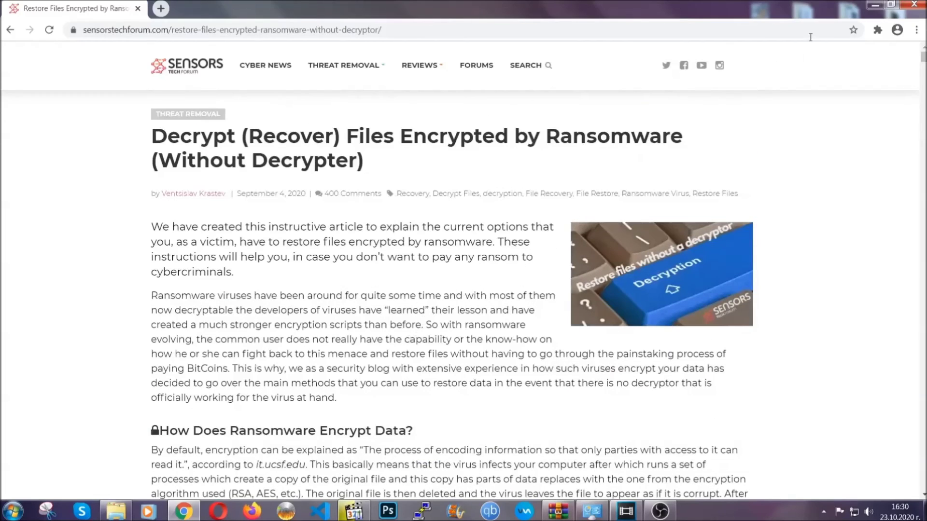
left_click(873, 5)
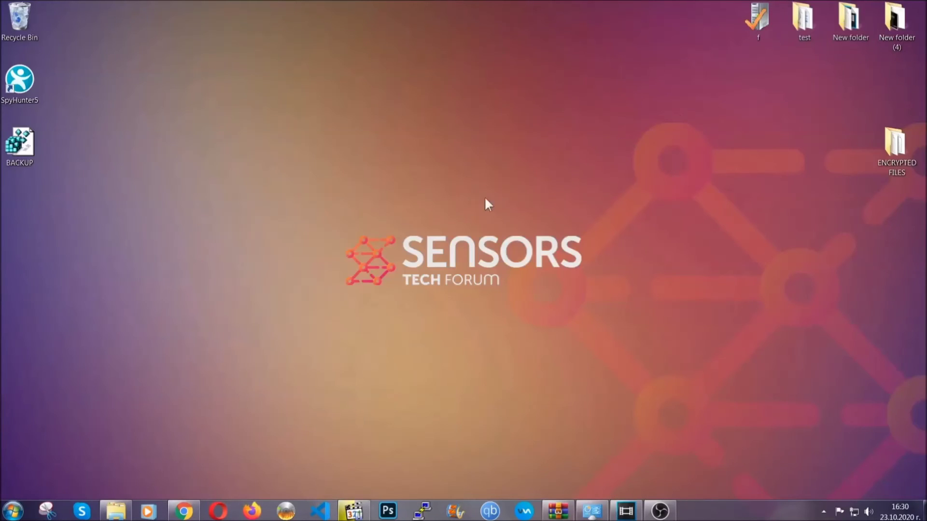